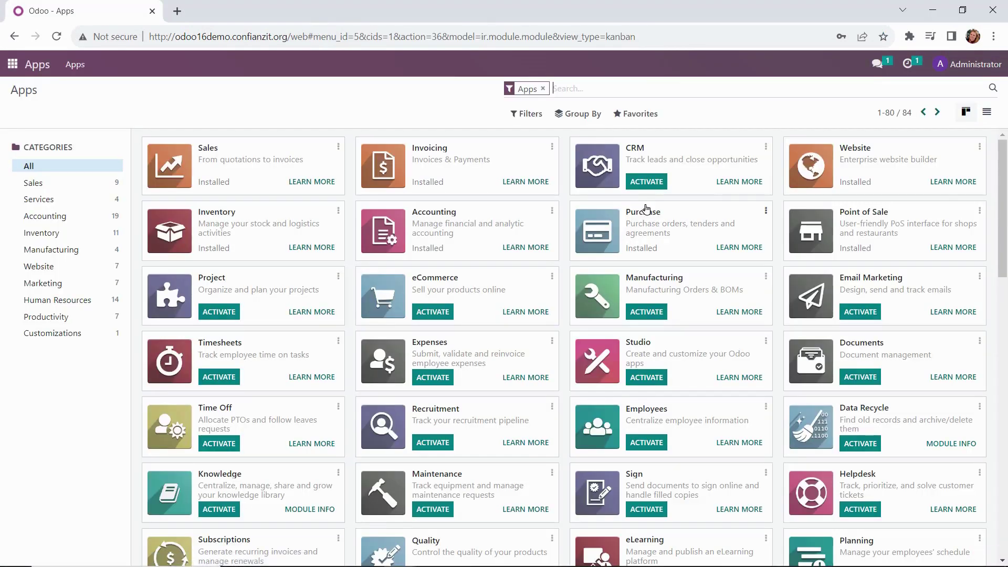
# Step: Find the eCommerce module by searching 'ecommer' in Apps and activate it
pyautogui.write('ecommerce')
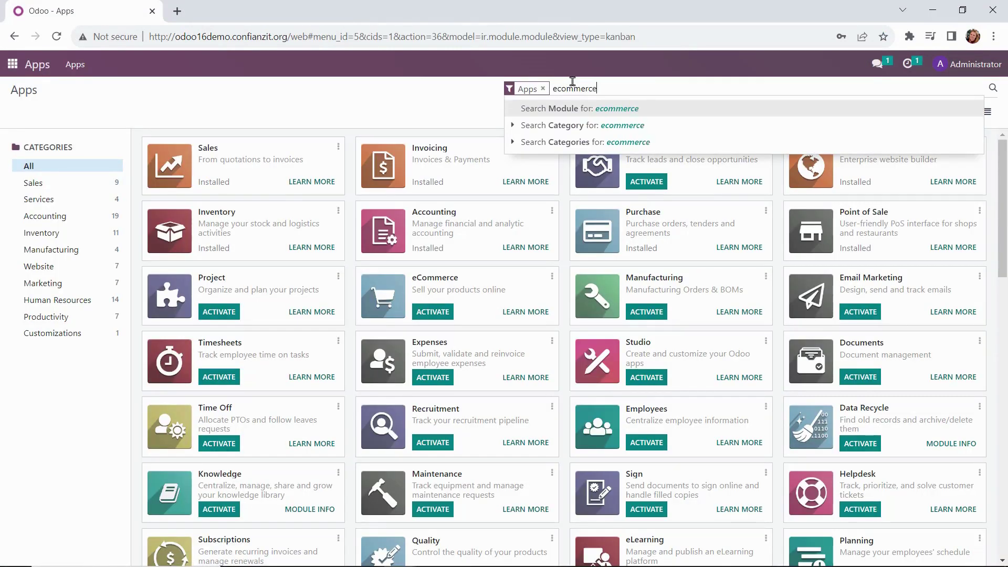
pyautogui.press('Return')
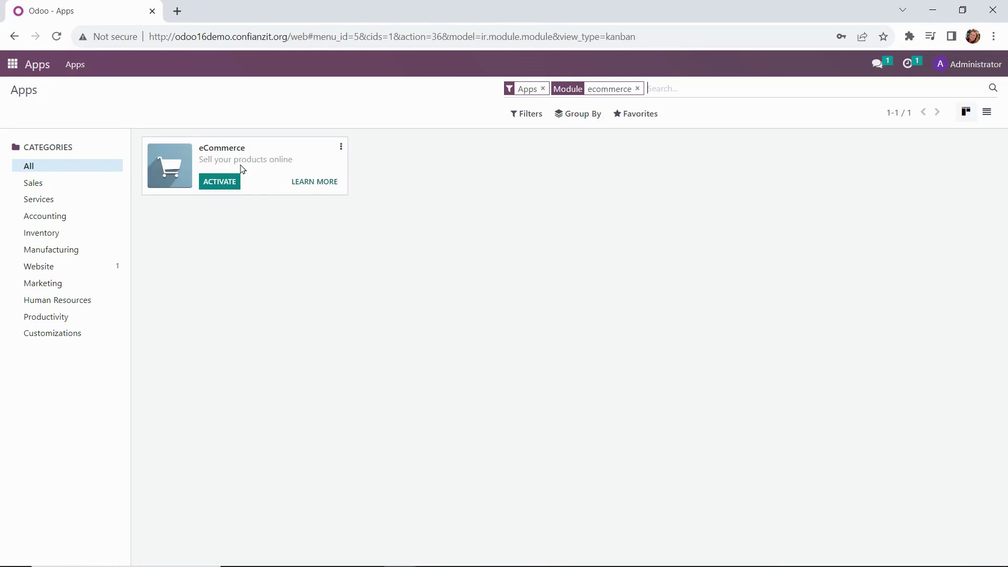
pyautogui.click(225, 185)
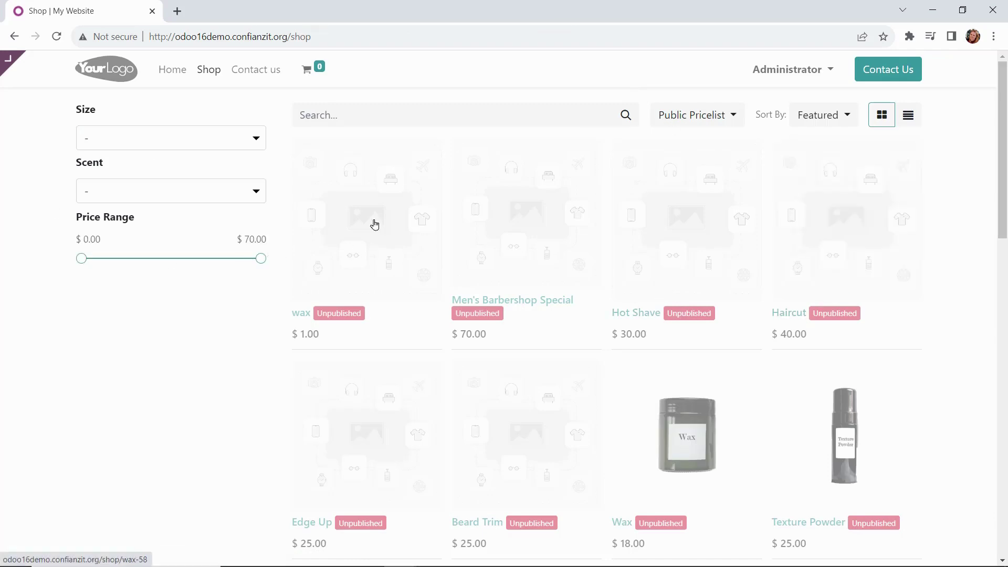
# Step: Go from the shop page to Website > Configuration > Settings and reach Shop - Payment
pyautogui.scroll(-15, 412, 325)
pyautogui.scroll(9, 484, 378)
pyautogui.scroll(6, 487, 352)
pyautogui.click(17, 76)
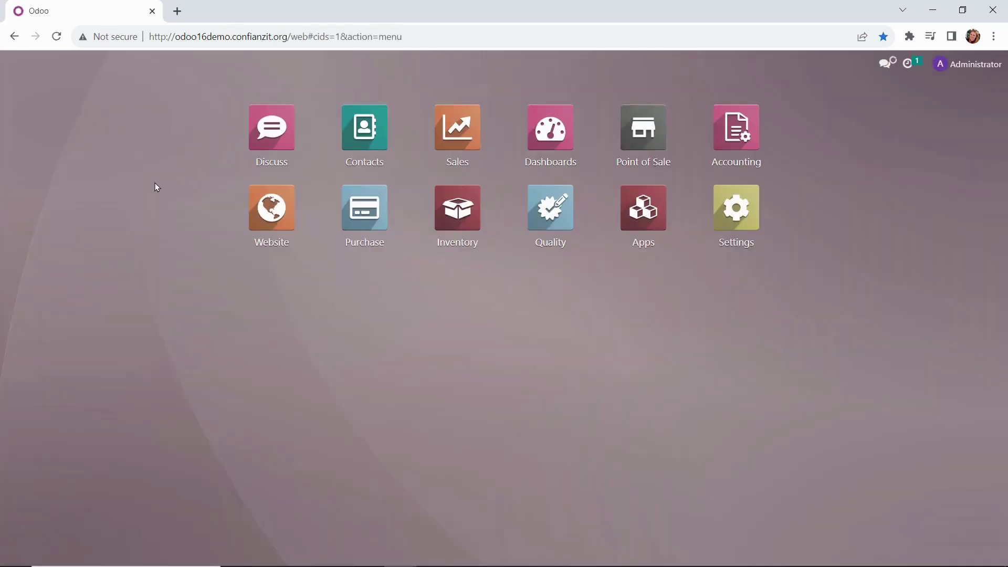
pyautogui.click(288, 234)
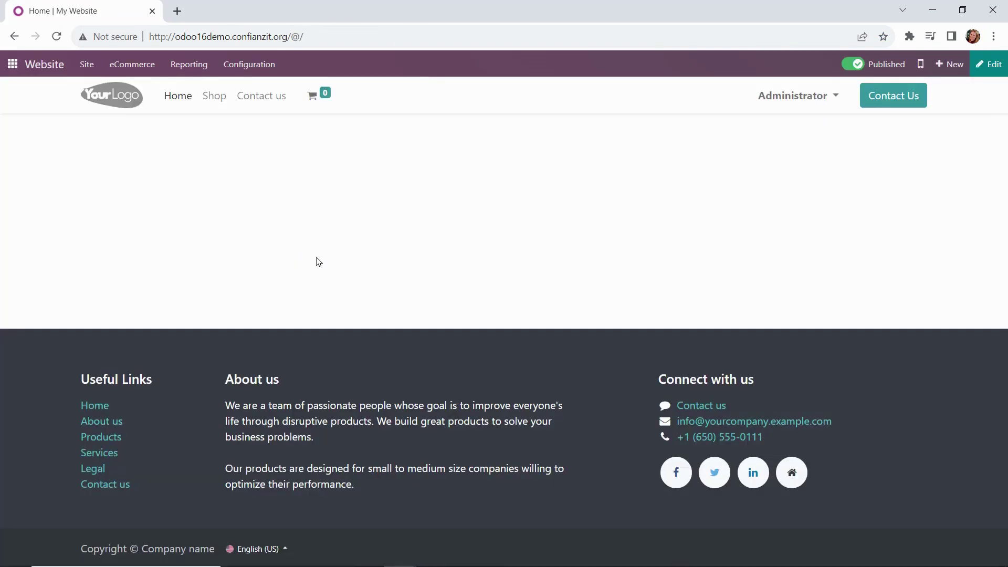
pyautogui.click(262, 64)
pyautogui.click(251, 89)
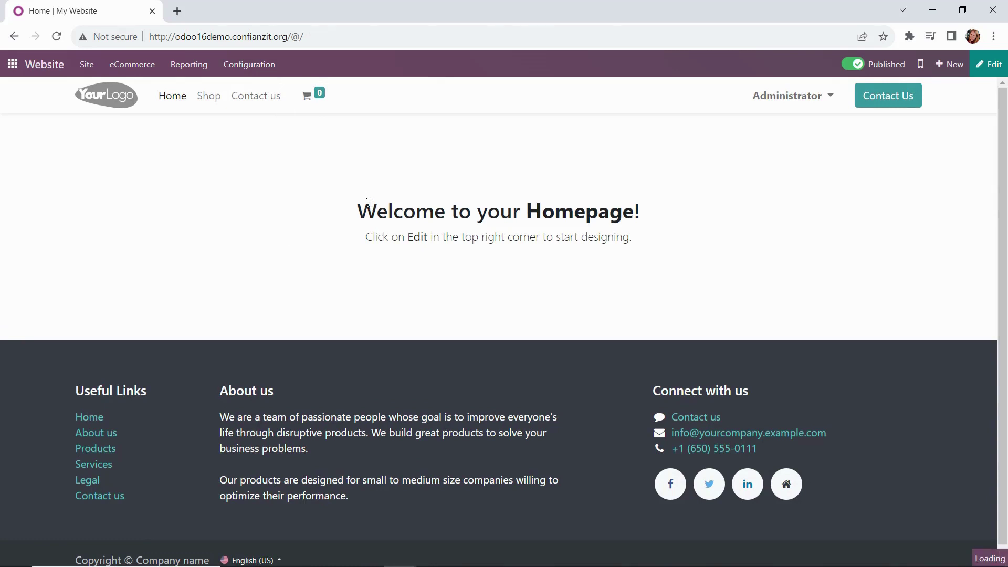
pyautogui.scroll(-1, 303, 352)
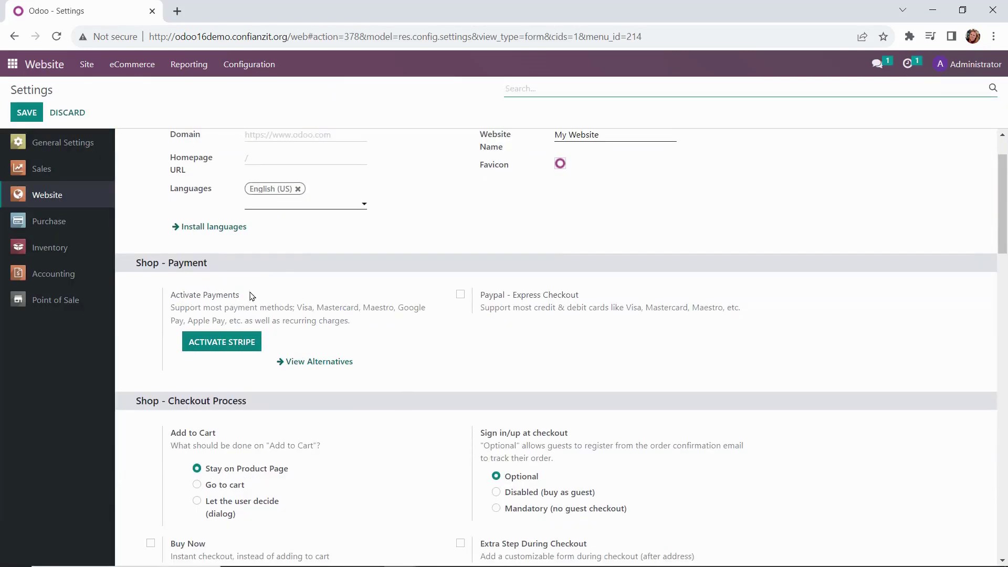
# Step: Install Authorize.net from the alternative payment providers list
pyautogui.click(298, 366)
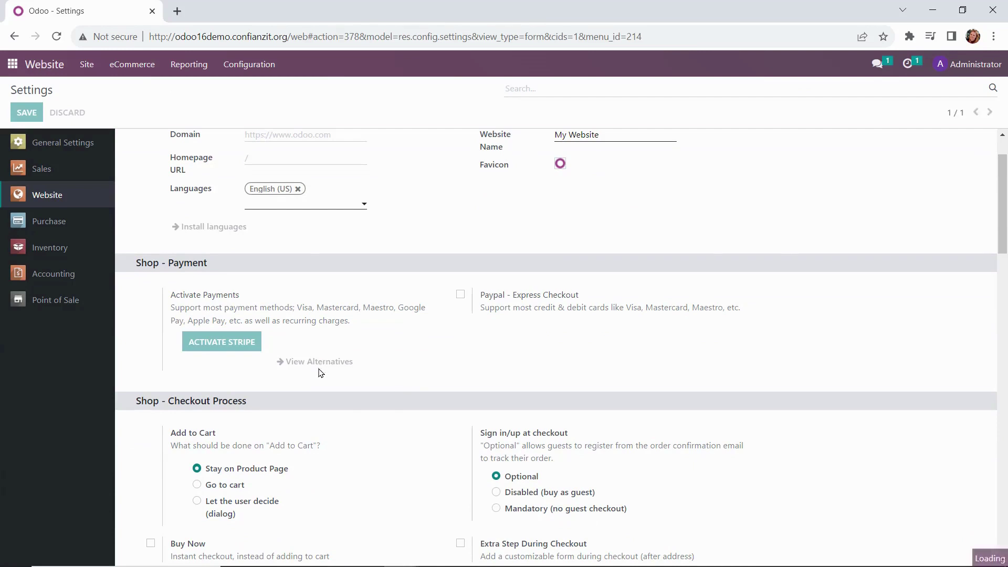
pyautogui.click(720, 232)
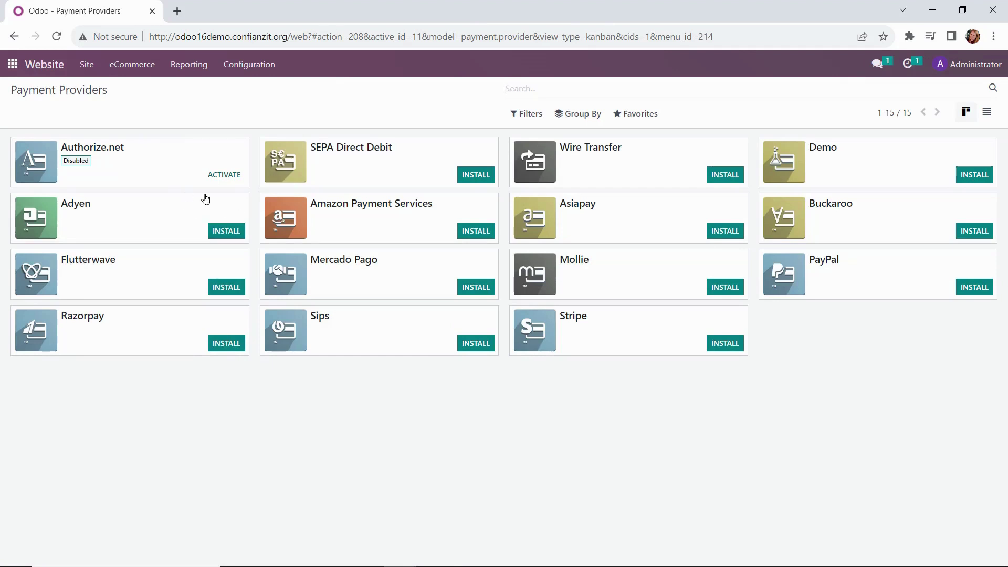
# Step: Put the Authorize.net provider in Test Mode and paste its API Login ID
pyautogui.click(223, 174)
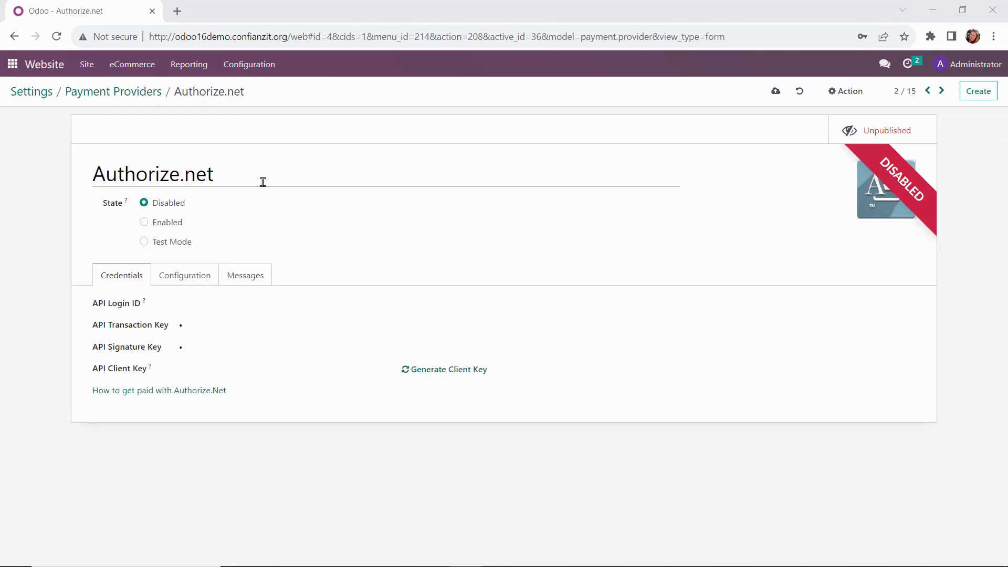
pyautogui.click(161, 251)
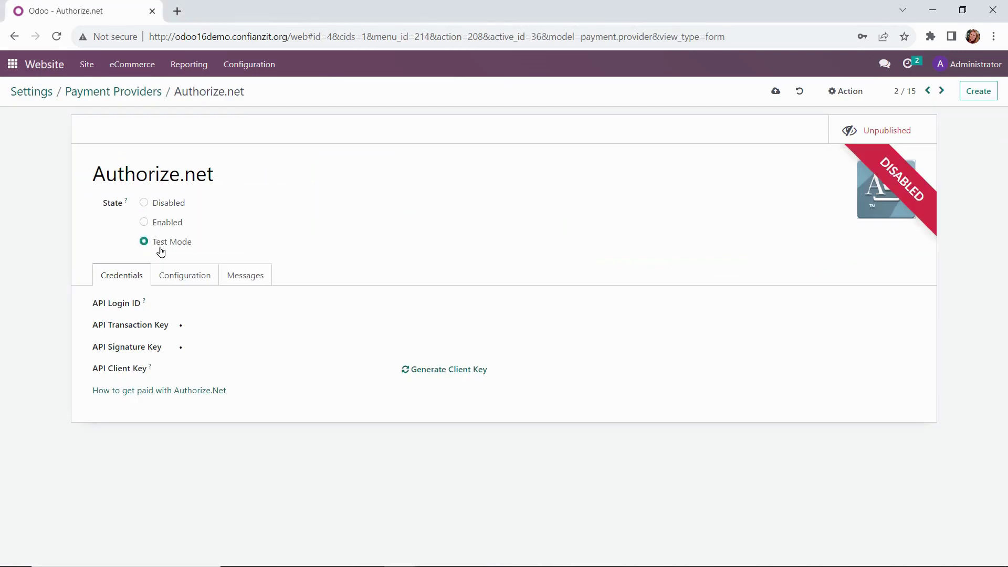
pyautogui.click(194, 304)
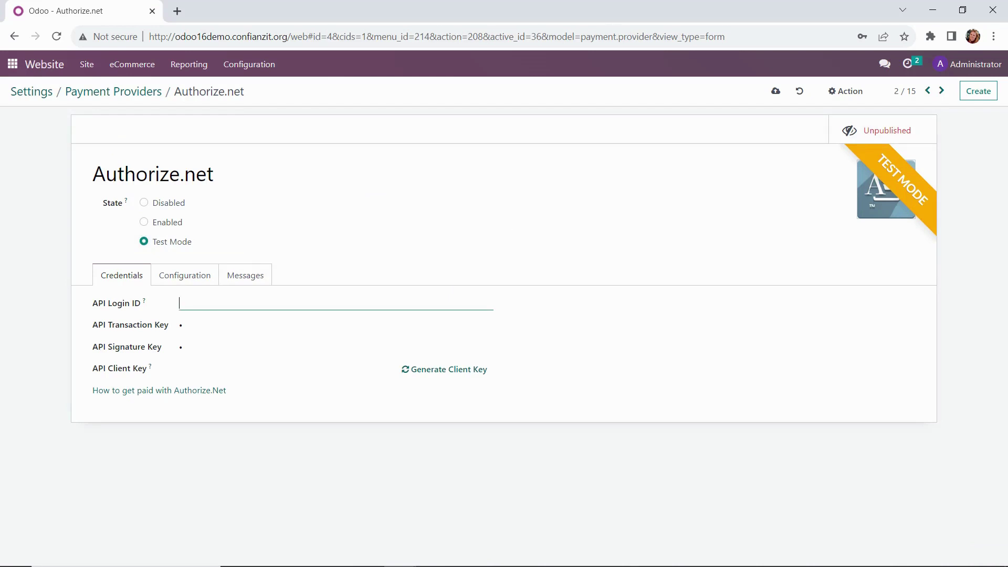
pyautogui.hotkey('alt', 'Tab')
pyautogui.click(275, 302)
pyautogui.write('35e3LqYnef')
# Step: Paste the API signature and transaction keys, generate a client key, and publish Authorize.net
pyautogui.hotkey('alt', 'Tab')
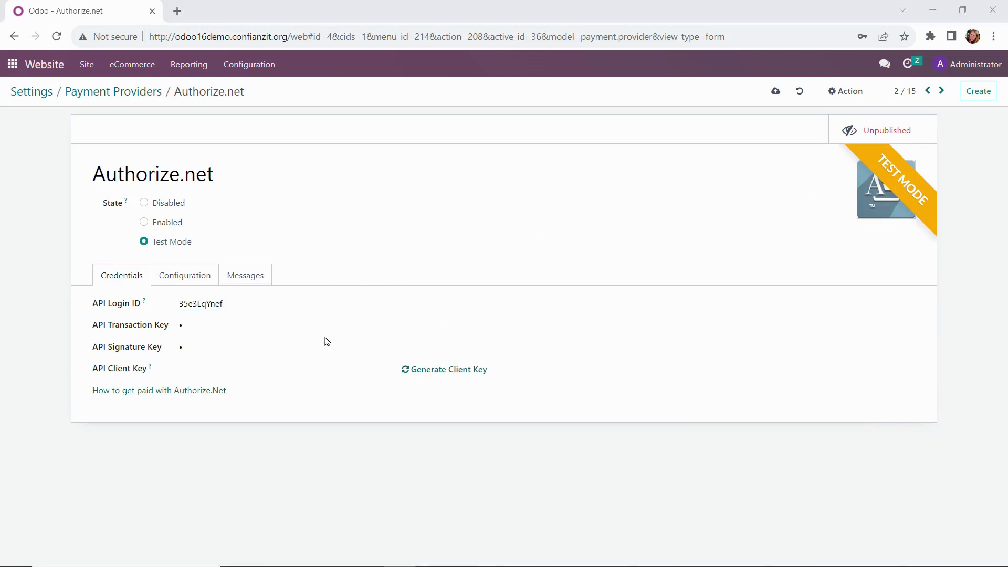
pyautogui.click(323, 341)
pyautogui.hotkey('ctrl', 'v')
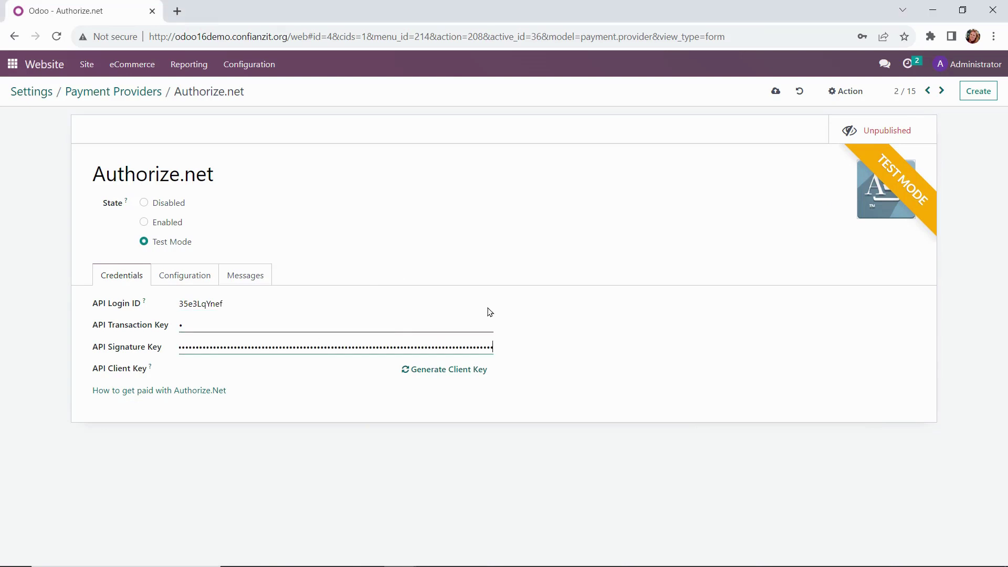
pyautogui.hotkey('alt', 'Tab')
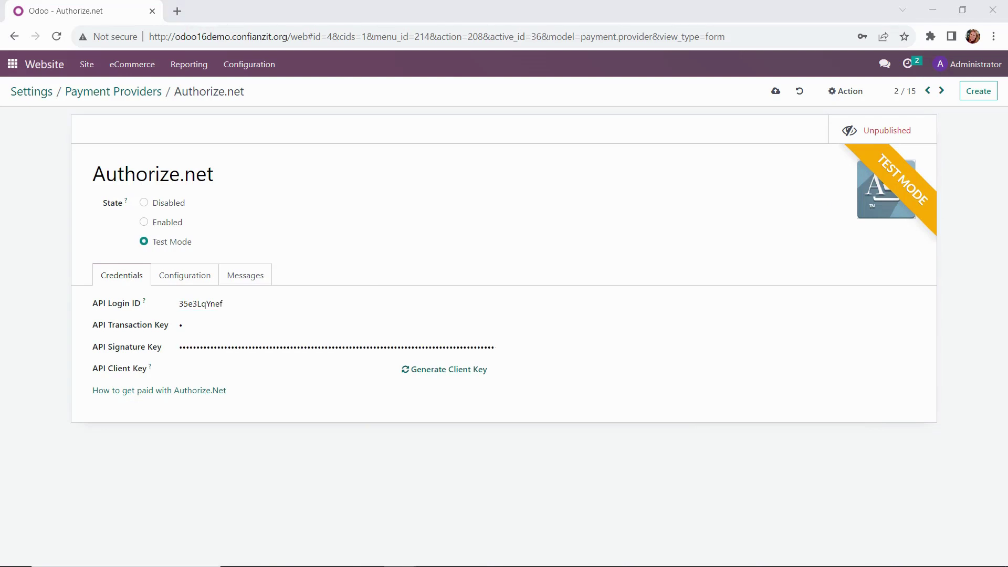
pyautogui.click(341, 329)
pyautogui.hotkey('ctrl', 'v')
pyautogui.click(471, 379)
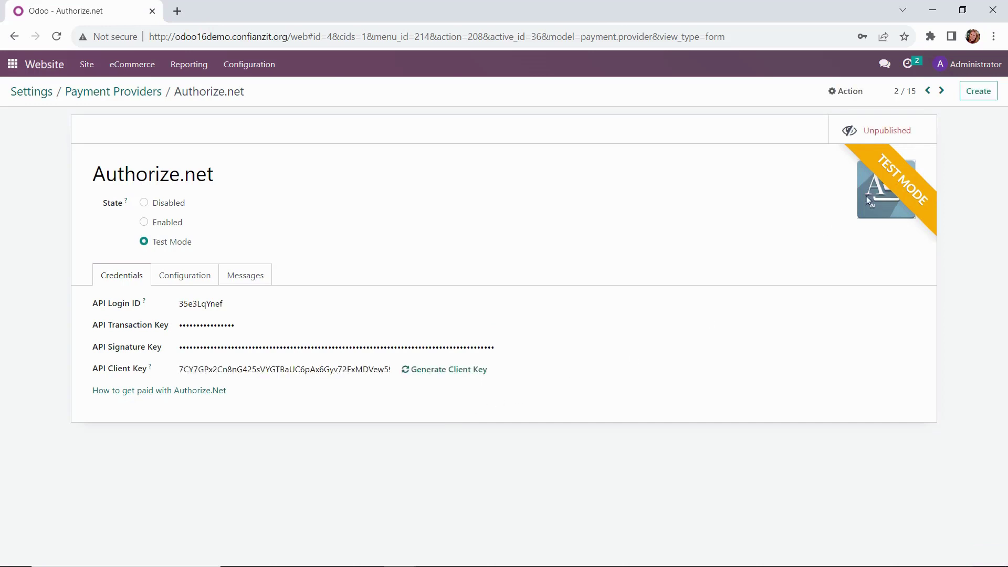
pyautogui.click(893, 133)
pyautogui.click(13, 65)
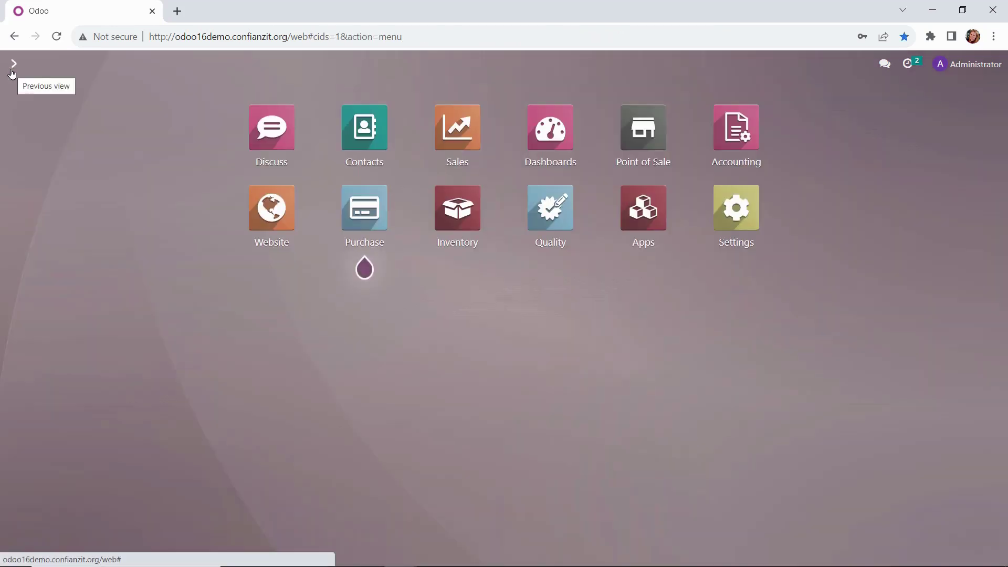
# Step: Enable and save Delivery Methods in the Inventory settings, found by searching 'delivery'
pyautogui.click(449, 238)
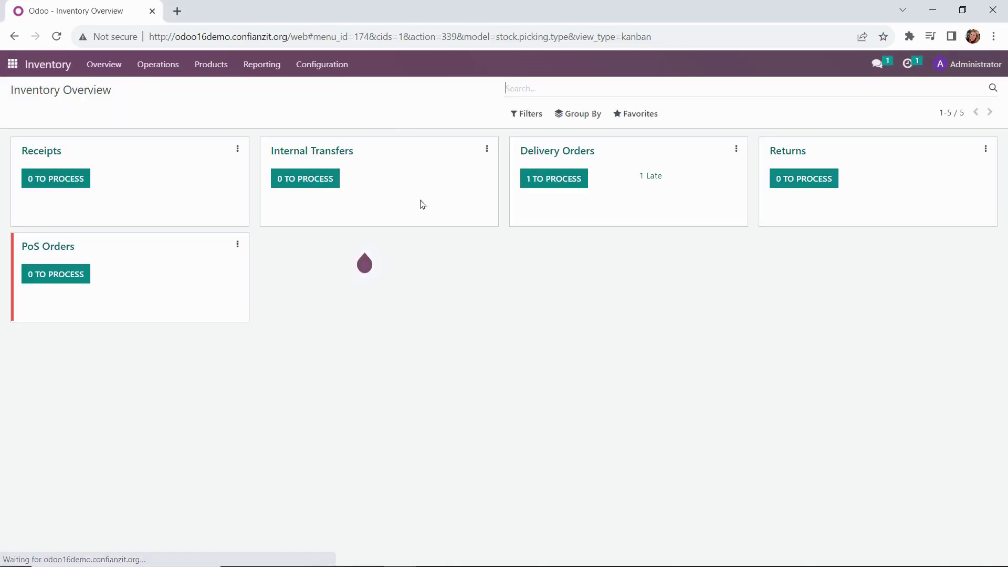
pyautogui.click(336, 66)
pyautogui.click(342, 95)
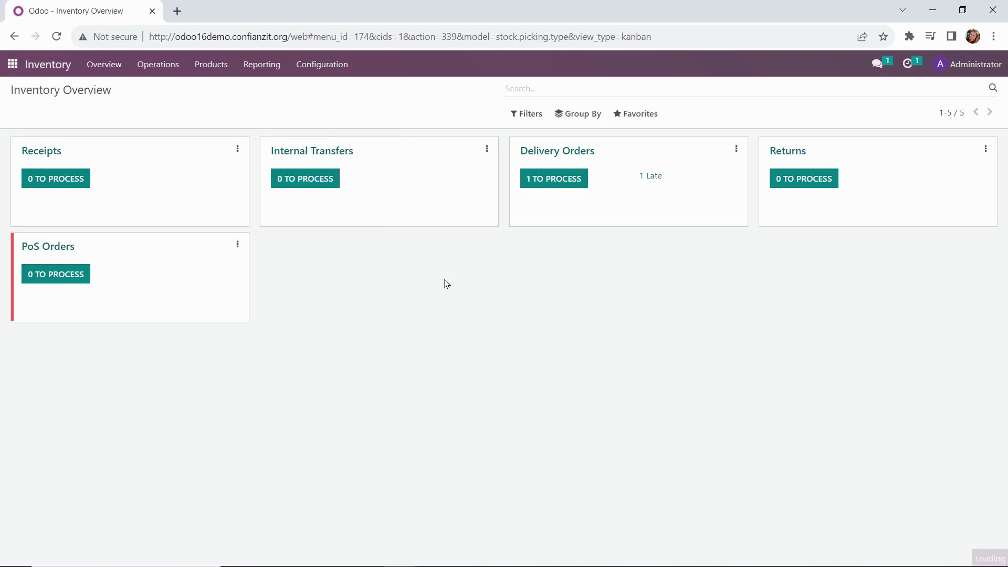
pyautogui.write('delivery')
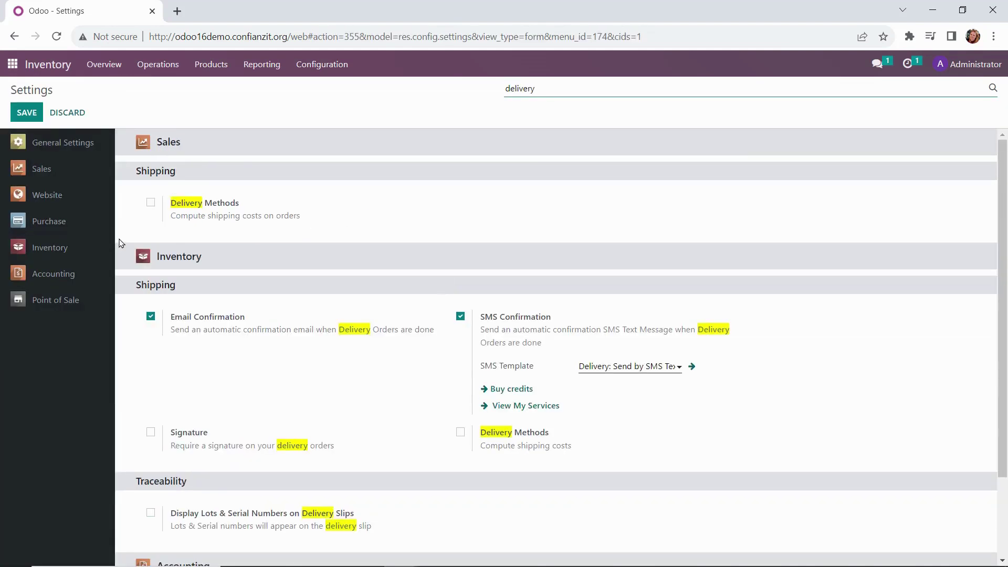
pyautogui.click(149, 203)
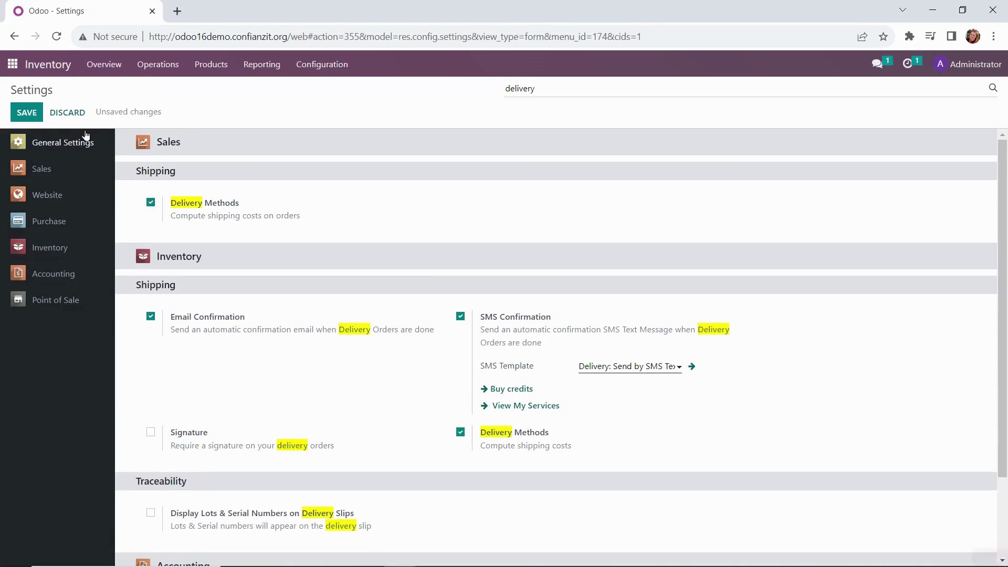
pyautogui.click(27, 115)
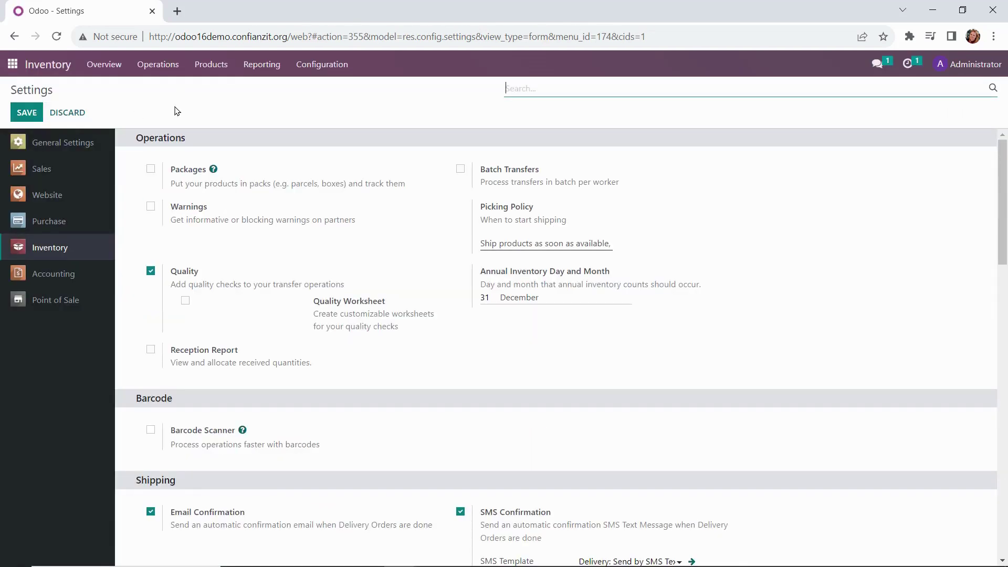
pyautogui.click(339, 71)
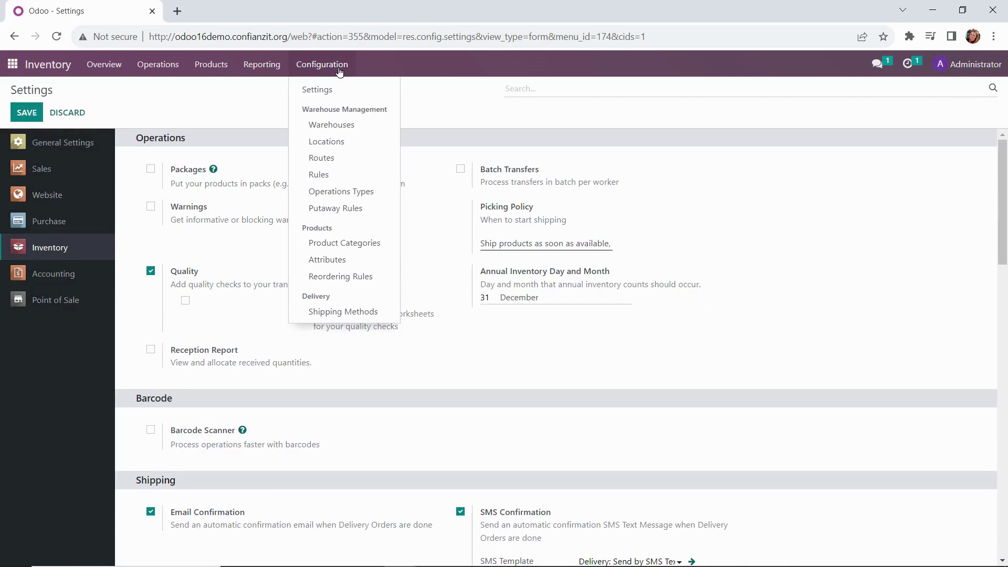
# Step: Review the existing Free delivery charges method, then start a new shipping method
pyautogui.click(339, 311)
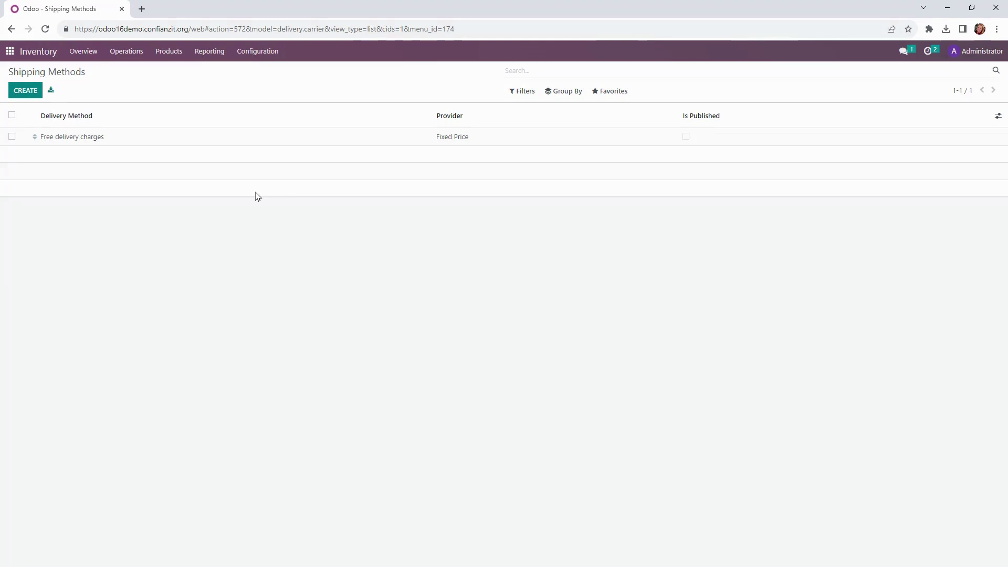
pyautogui.click(80, 137)
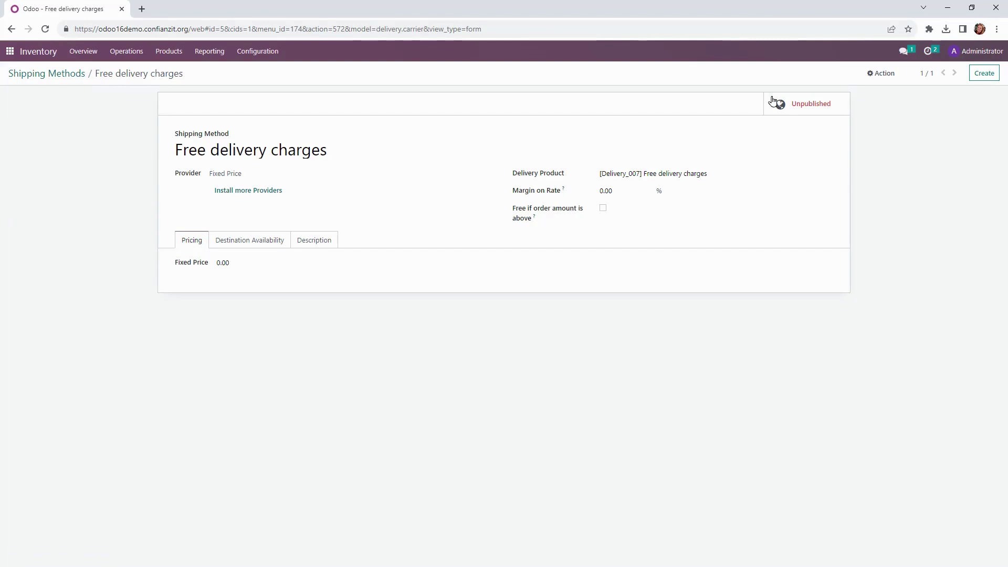
pyautogui.click(56, 74)
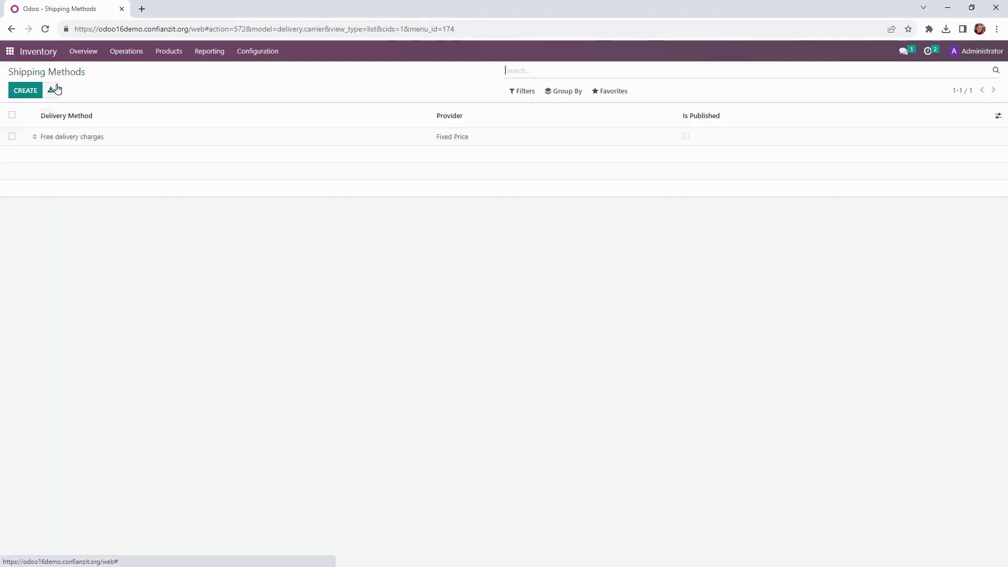
pyautogui.click(25, 92)
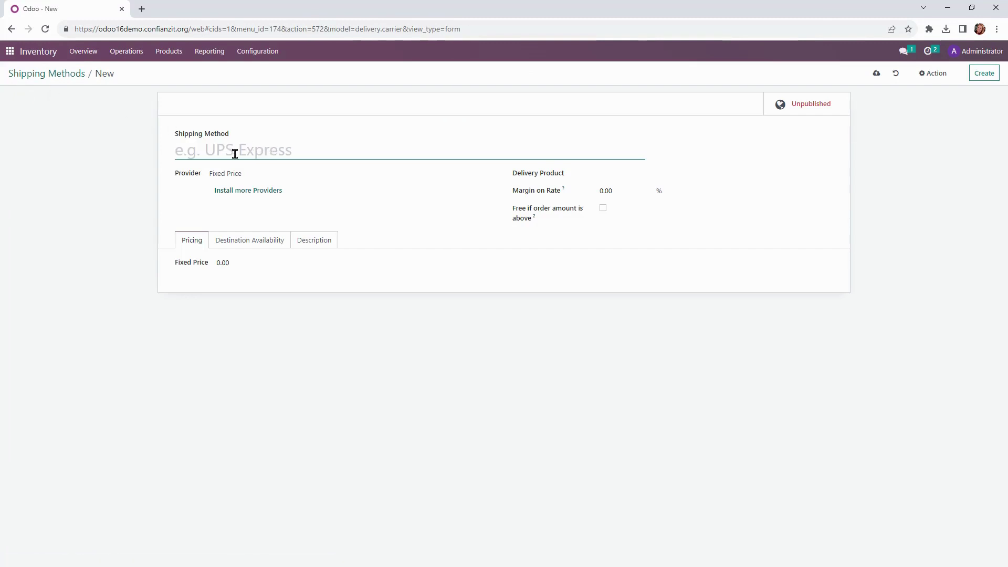
# Step: Name the method 'USPS Flat Rate Shipping' and keep Fixed Price as its provider
pyautogui.write('USPS ')
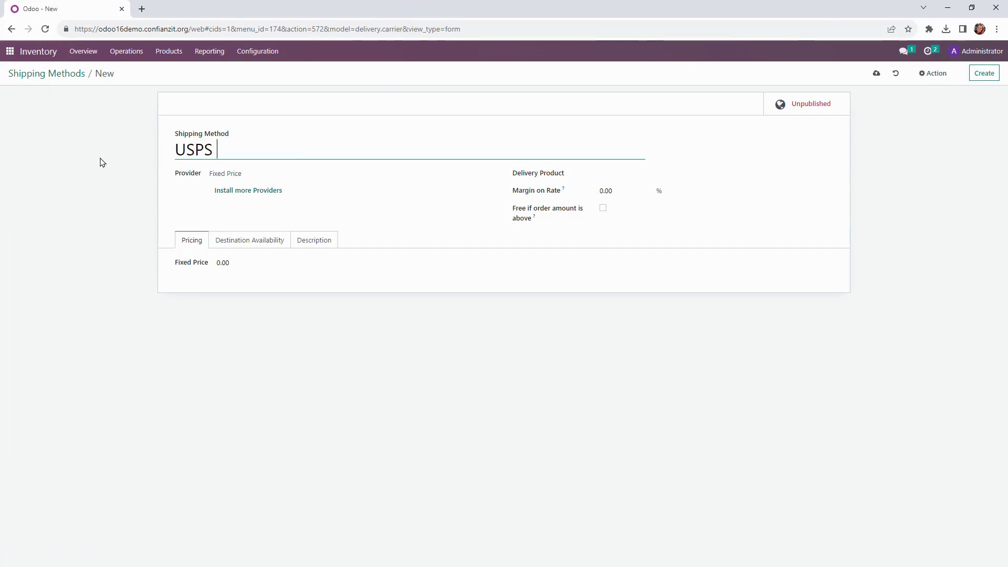
pyautogui.write('Flat Rate Shipping')
pyautogui.click(269, 175)
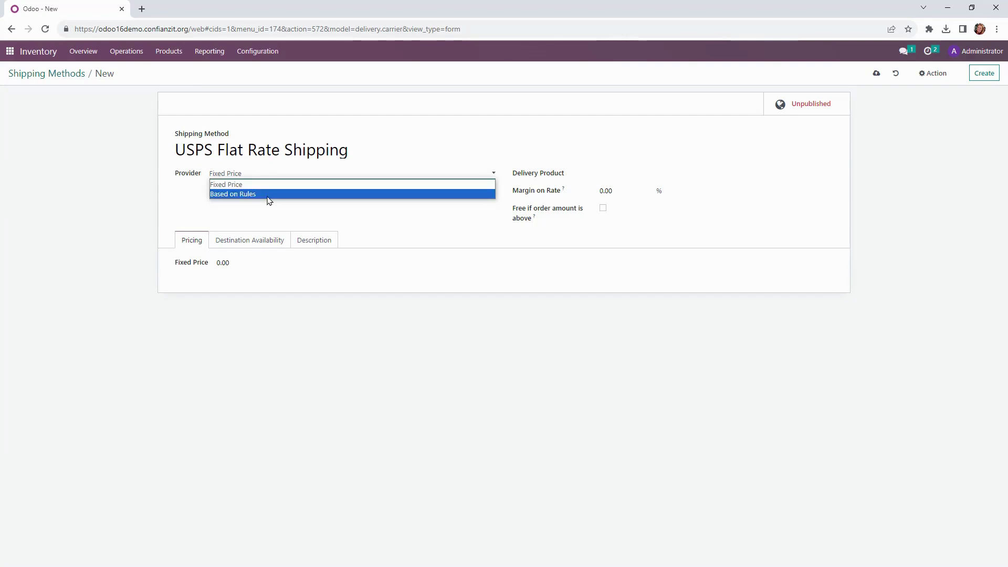
pyautogui.click(268, 195)
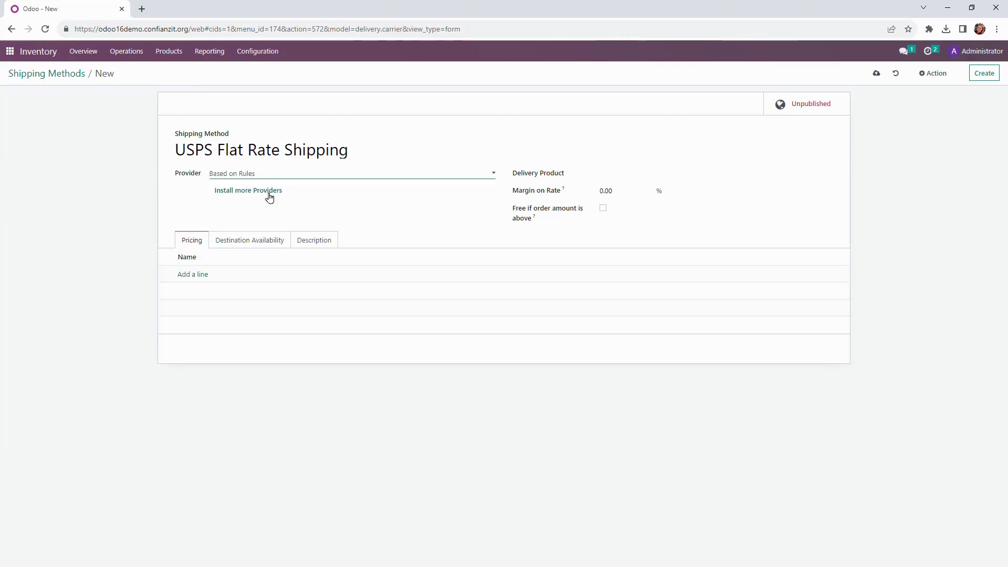
pyautogui.click(202, 275)
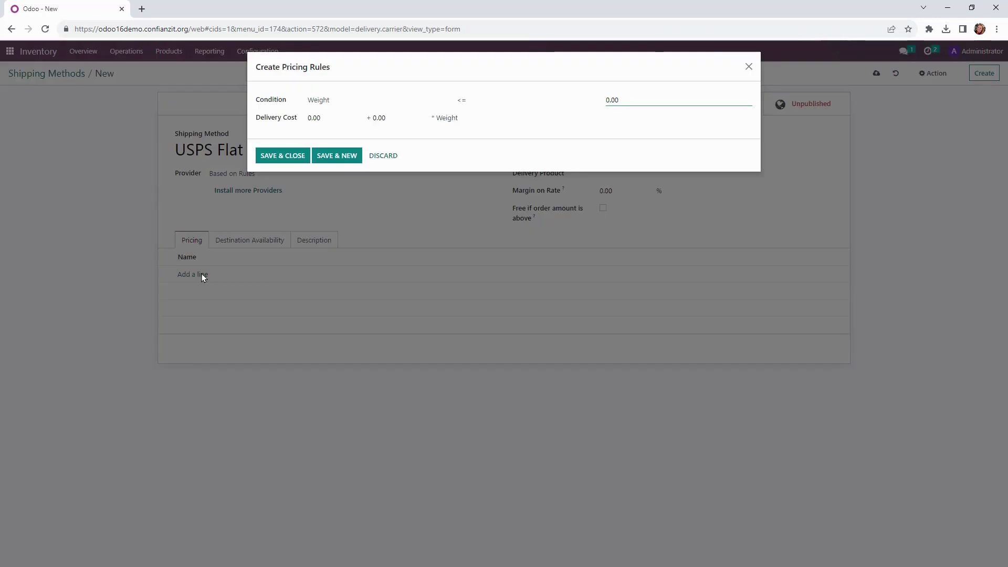
pyautogui.click(384, 156)
pyautogui.click(311, 175)
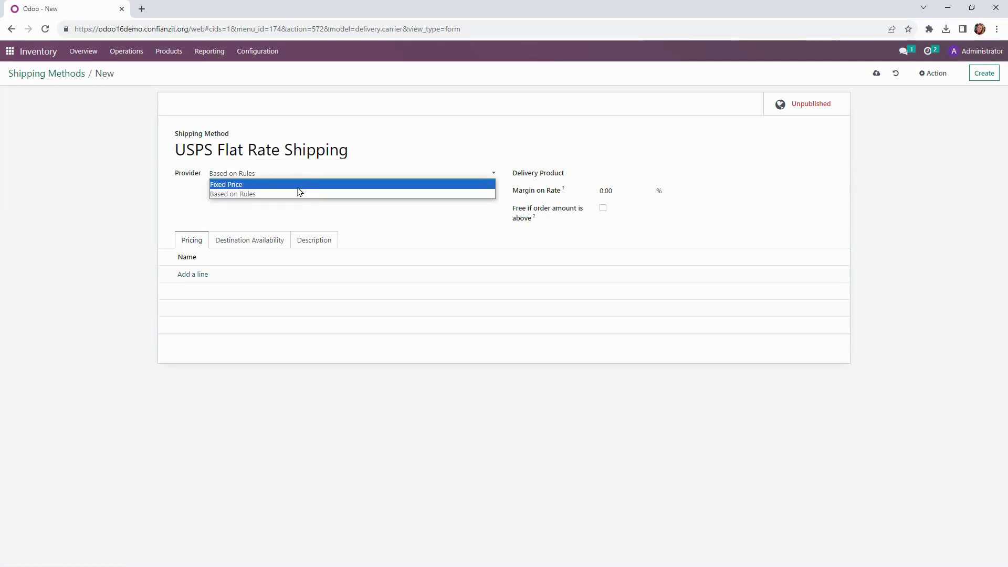
pyautogui.click(298, 187)
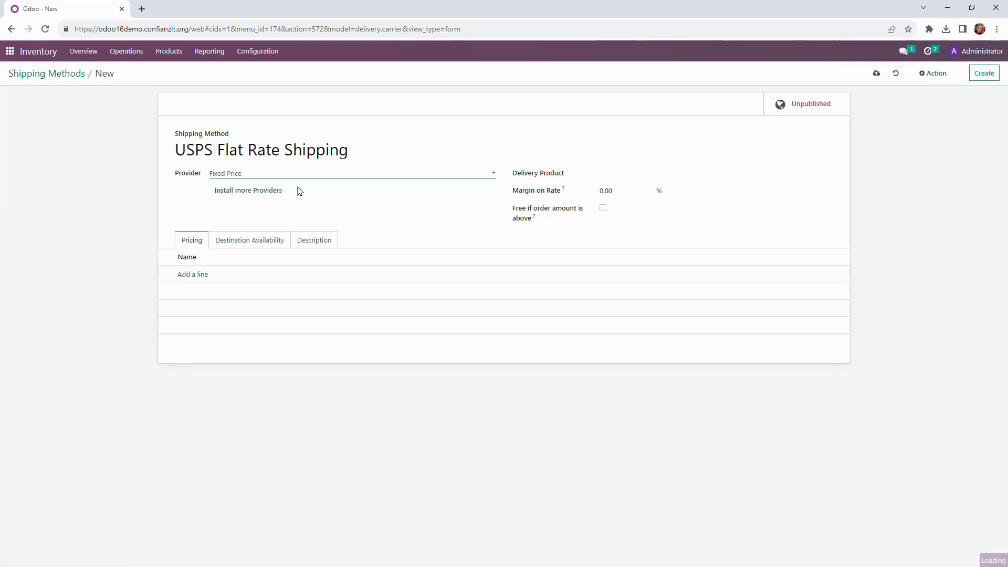
# Step: Create the delivery product 'USPS Flat Rate' with a 9.50 sales price
pyautogui.click(621, 174)
pyautogui.write('USPS Flat Rate')
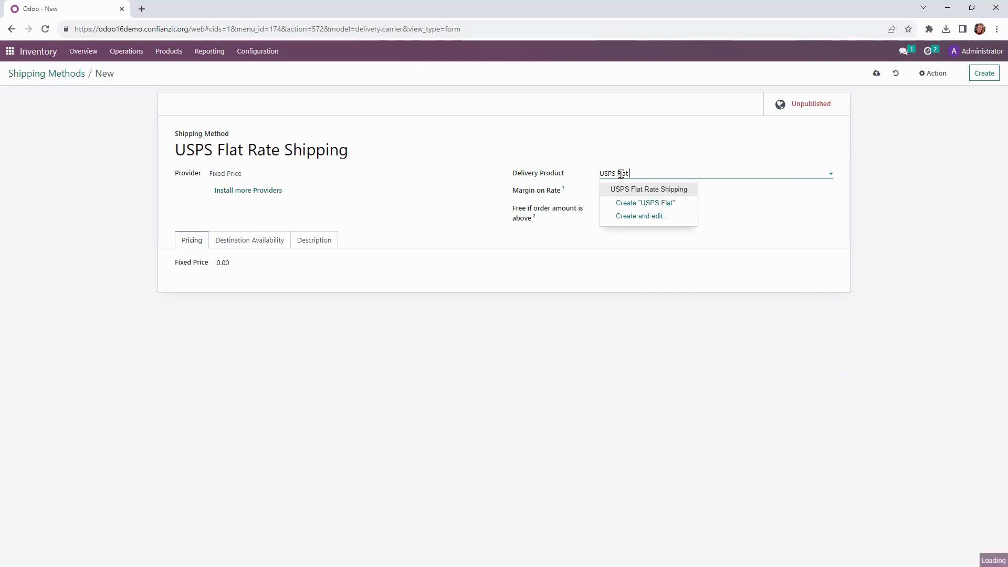
pyautogui.click(671, 216)
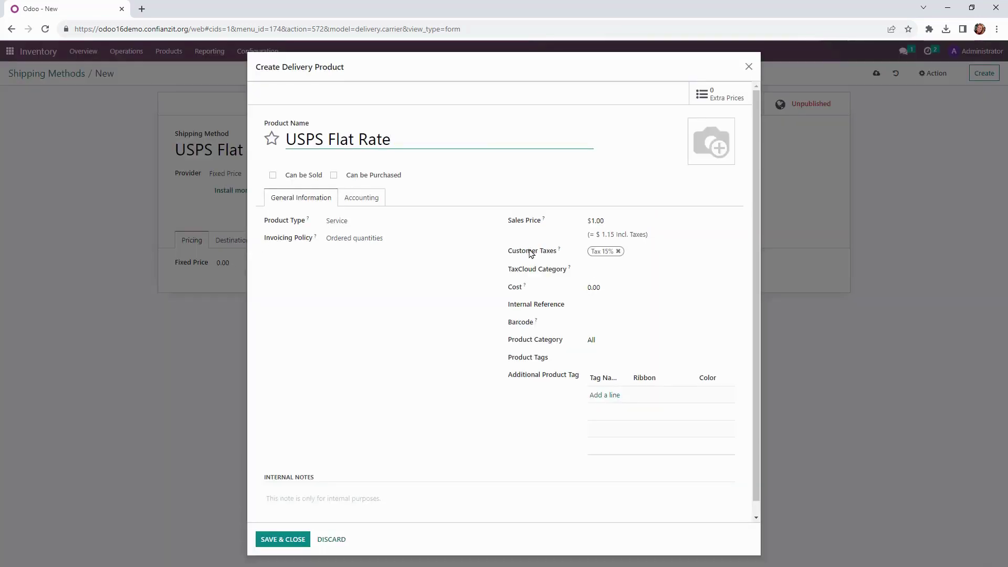
pyautogui.click(636, 223)
pyautogui.write('9')
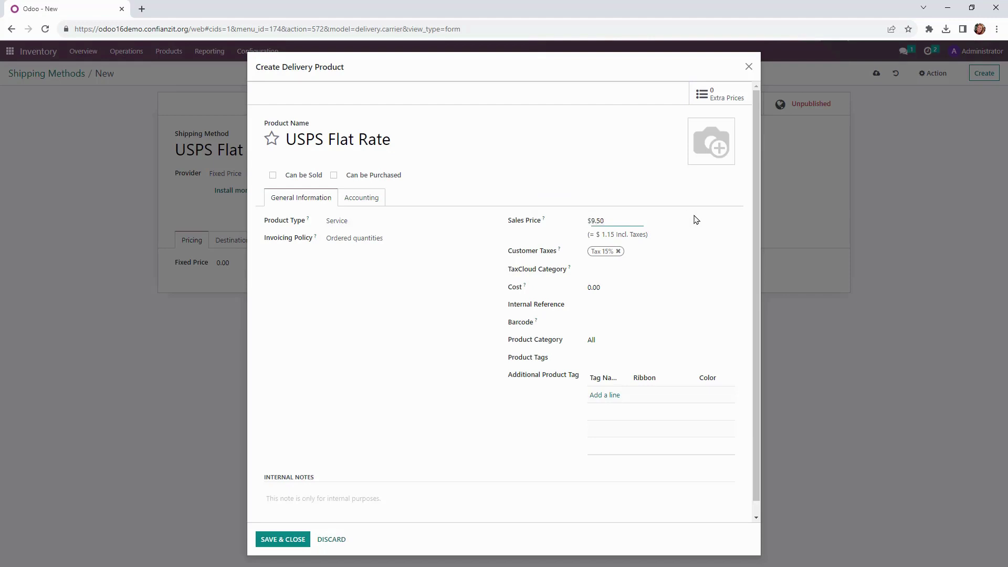
pyautogui.click(282, 539)
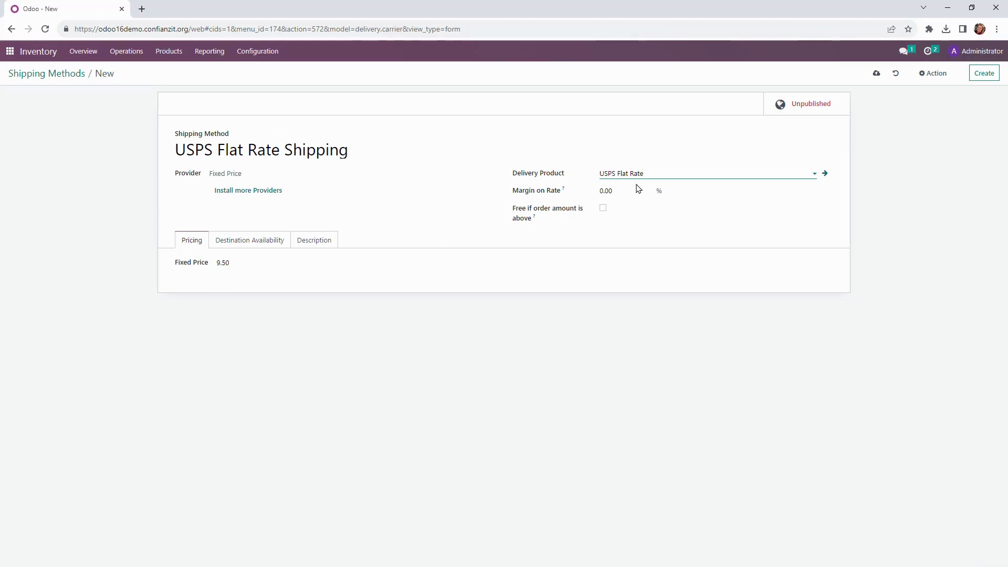
# Step: Make shipping free above 50.00, save the method, and publish it on the website
pyautogui.click(603, 209)
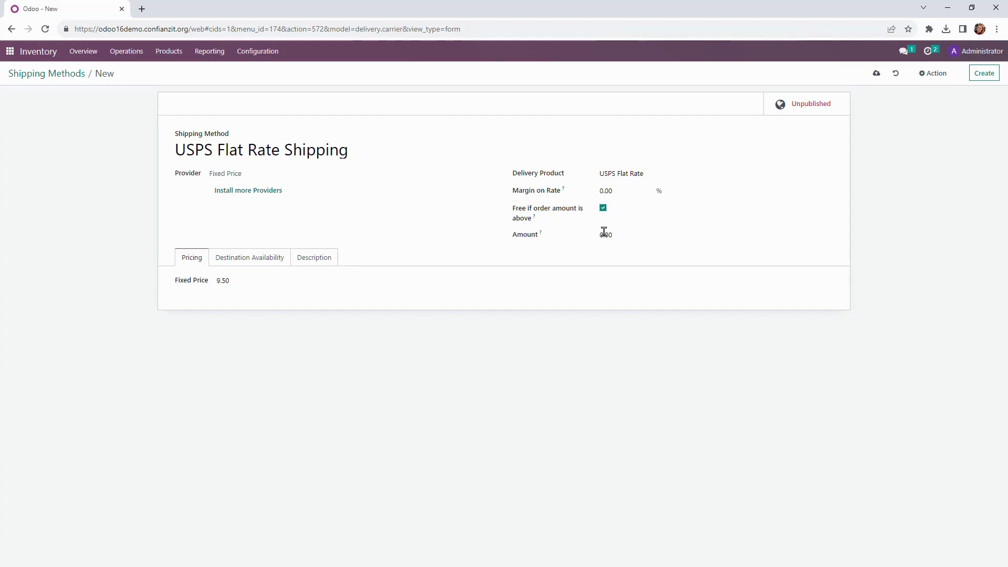
pyautogui.click(603, 233)
pyautogui.write('50')
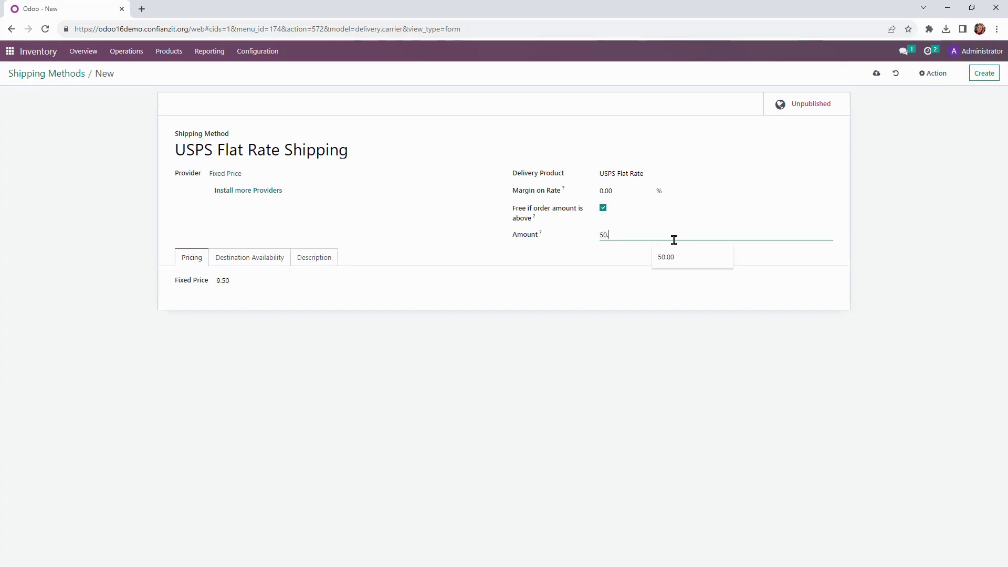
pyautogui.hotkey('alt', 's')
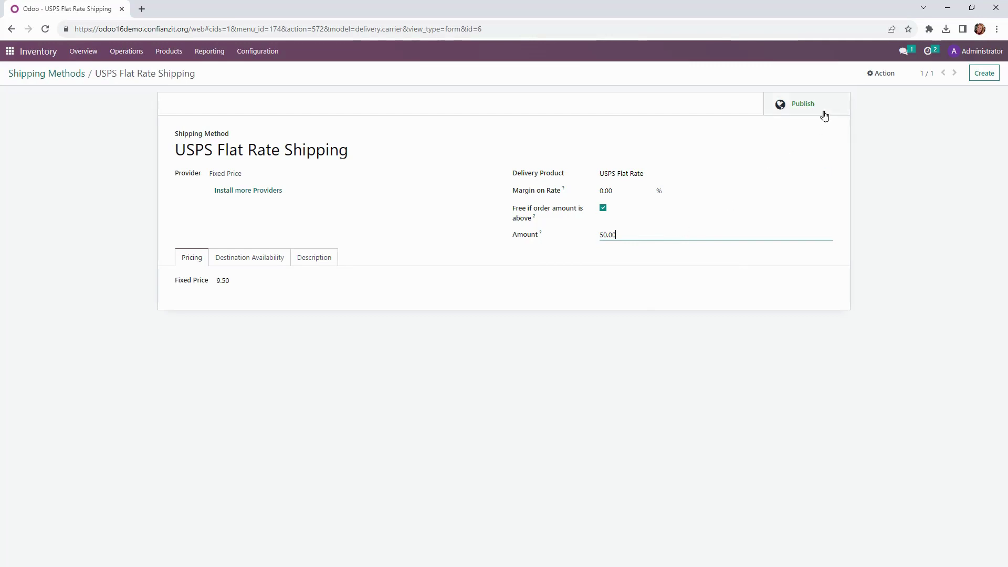
pyautogui.click(798, 108)
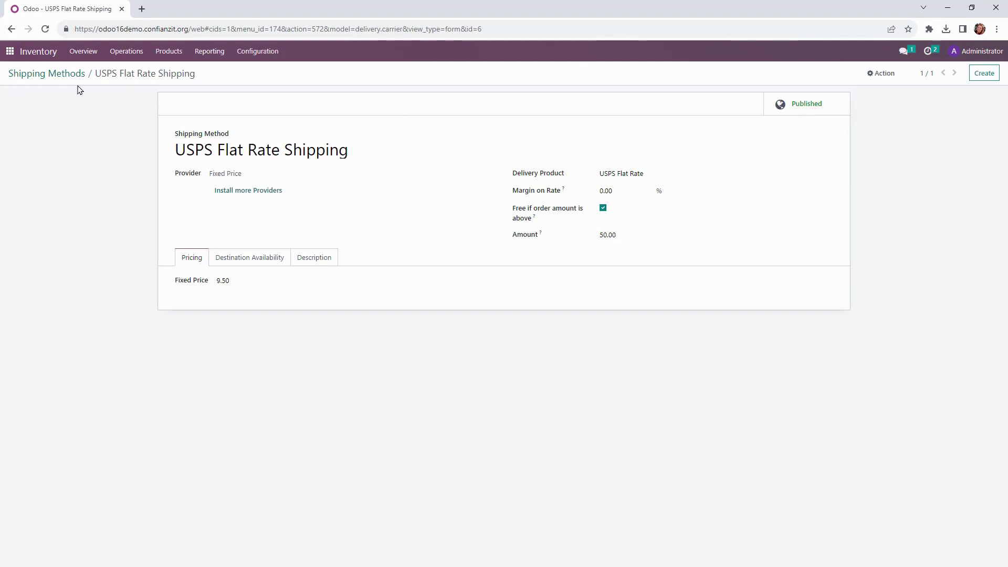
pyautogui.click(179, 58)
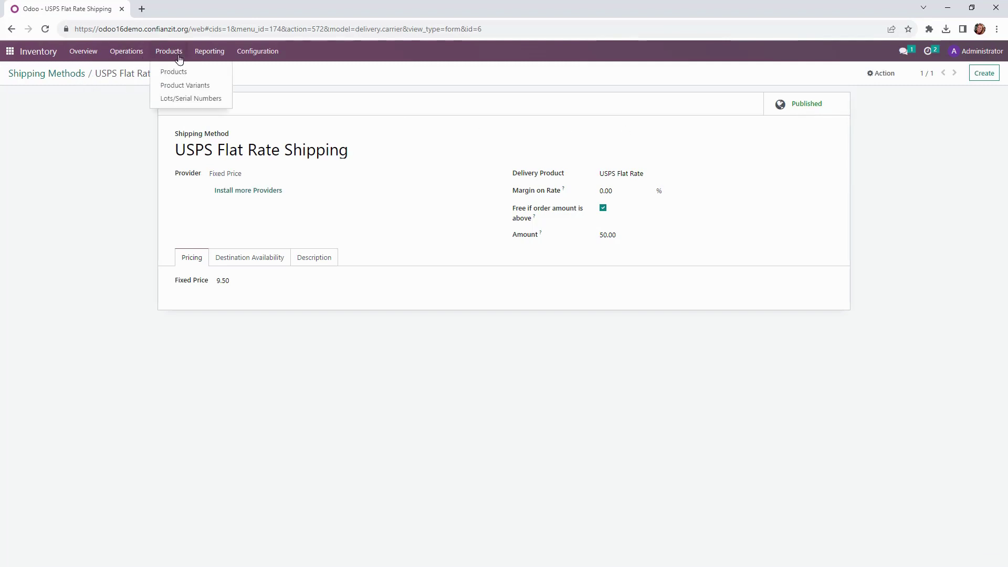
# Step: Select all 16 Product Variants under the Products filter for an import-compatible export
pyautogui.click(173, 90)
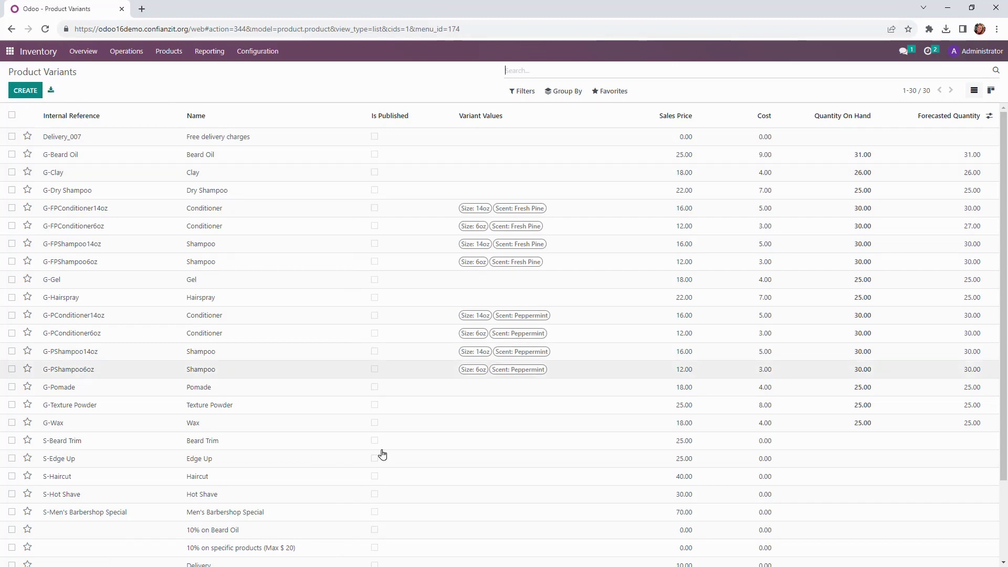
pyautogui.click(527, 91)
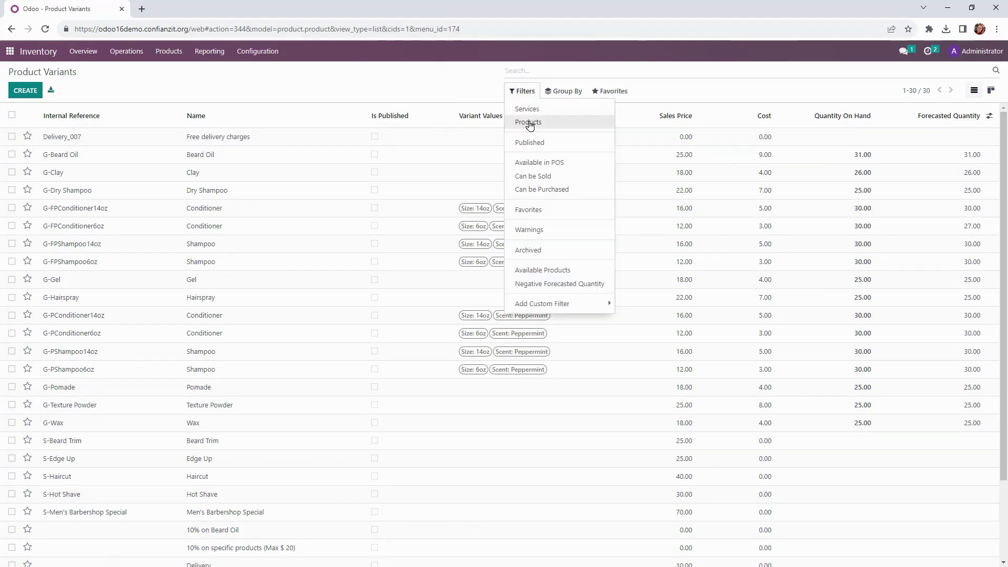
pyautogui.click(529, 123)
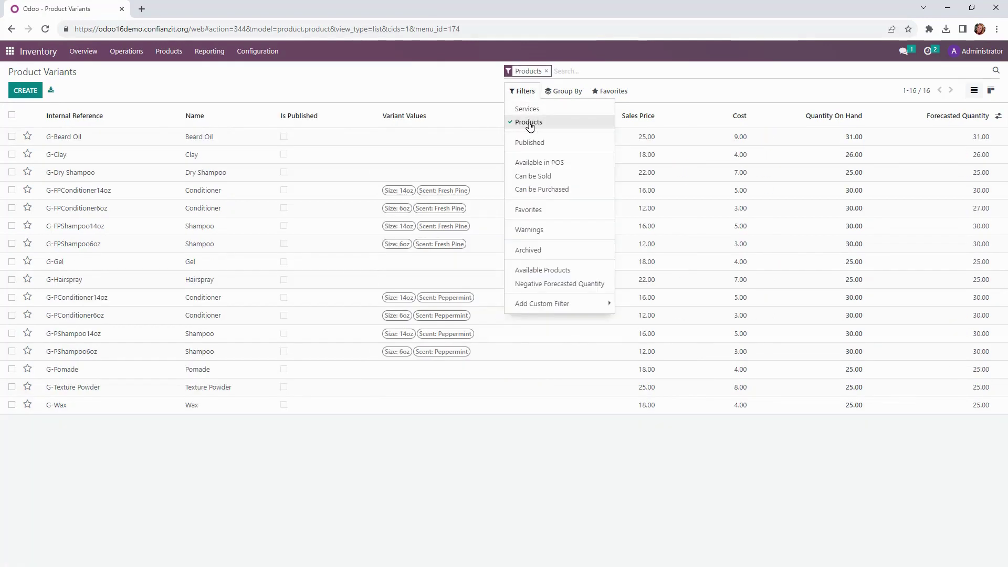
pyautogui.click(12, 116)
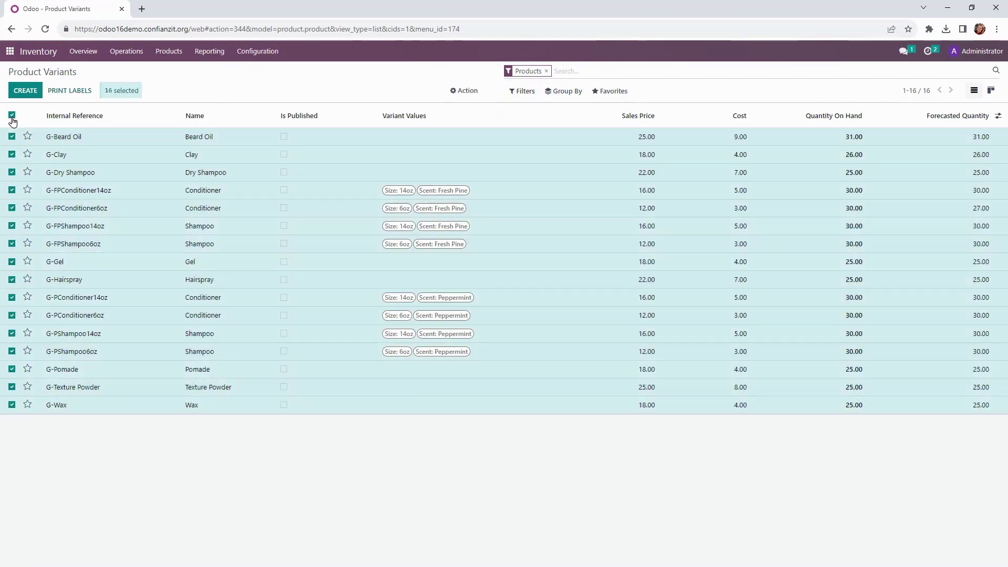
pyautogui.click(461, 91)
pyautogui.click(459, 108)
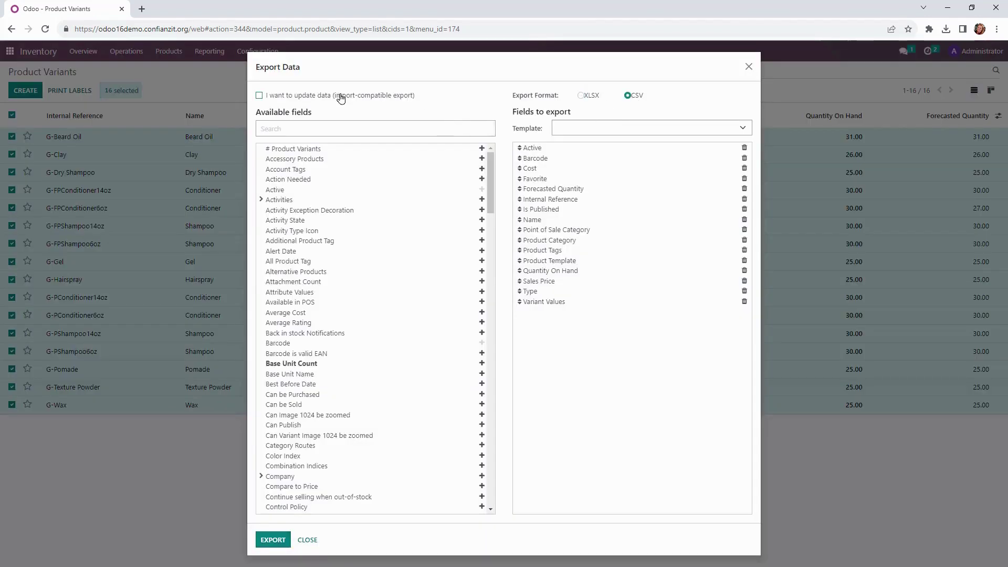
pyautogui.click(341, 96)
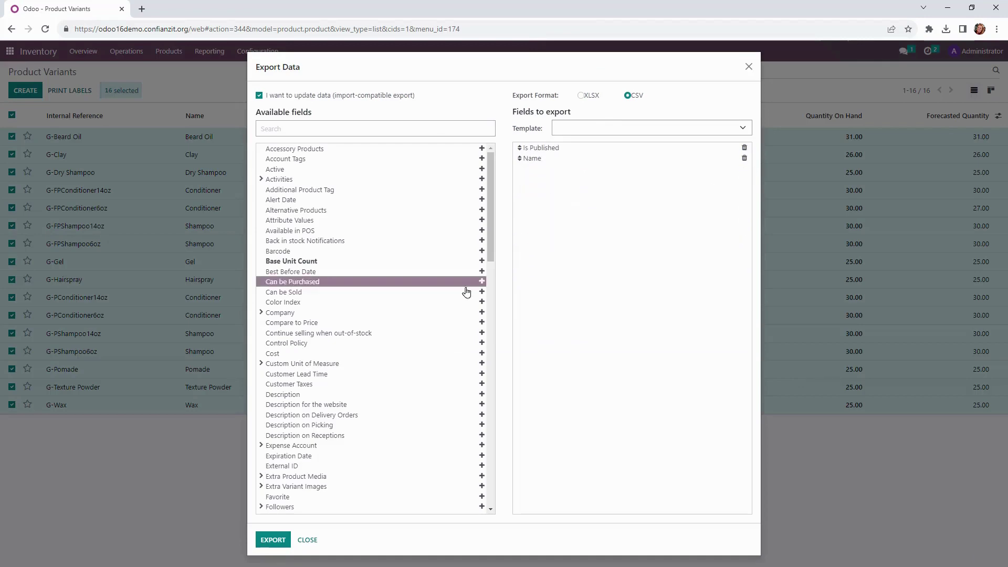
# Step: Export the variants to CSV and set is_published to TRUE in cells B2-B17, then save
pyautogui.click(271, 540)
pyautogui.click(851, 47)
pyautogui.doubleClick(81, 135)
pyautogui.click(181, 155)
pyautogui.write('TRUE')
pyautogui.hotkey('ctrl', 'Return')
pyautogui.hotkey('ctrl', 'c')
pyautogui.moveTo(181, 158); pyautogui.dragTo(181, 305)
pyautogui.hotkey('ctrl', 'v')
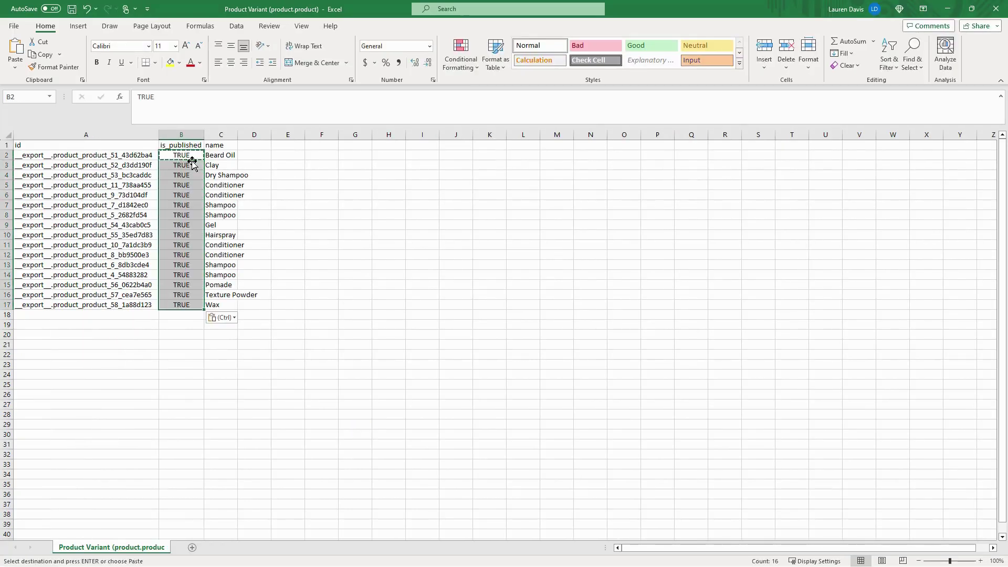
pyautogui.click(73, 16)
pyautogui.click(996, 9)
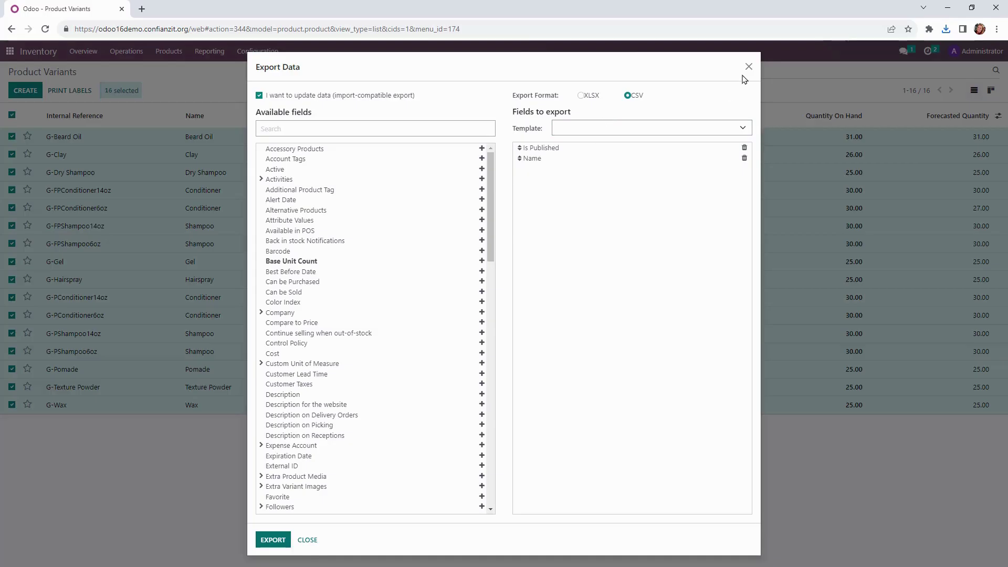
# Step: Import the edited CSV into Product Variants after a successful test
pyautogui.press('Escape')
pyautogui.click(624, 93)
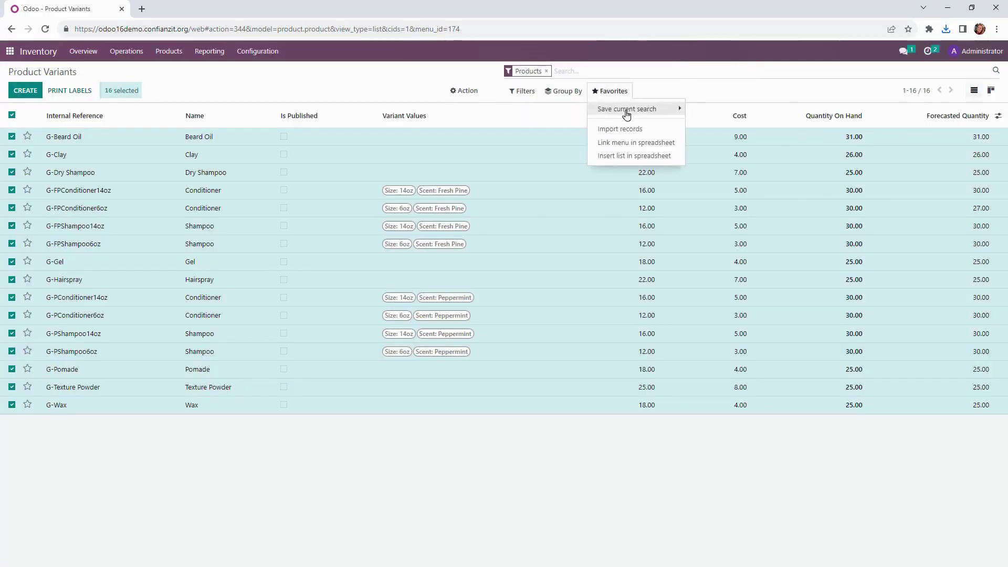
pyautogui.click(631, 132)
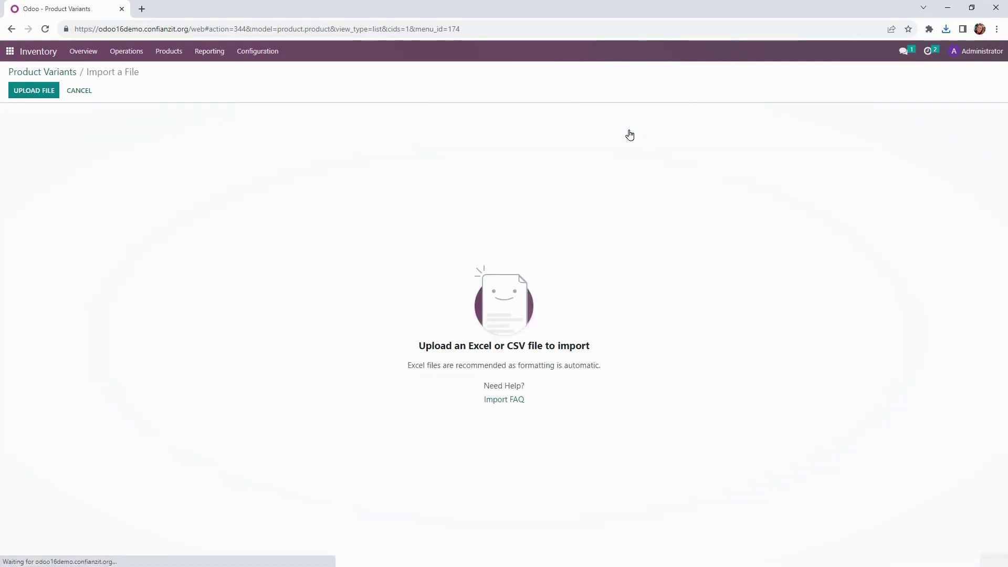
pyautogui.click(52, 92)
pyautogui.doubleClick(304, 94)
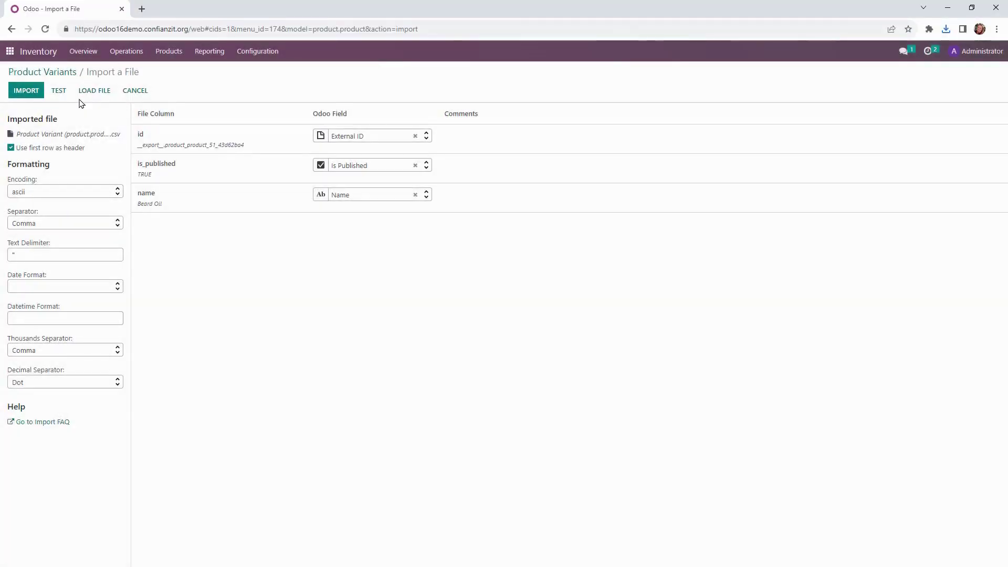
pyautogui.click(60, 89)
pyautogui.click(26, 91)
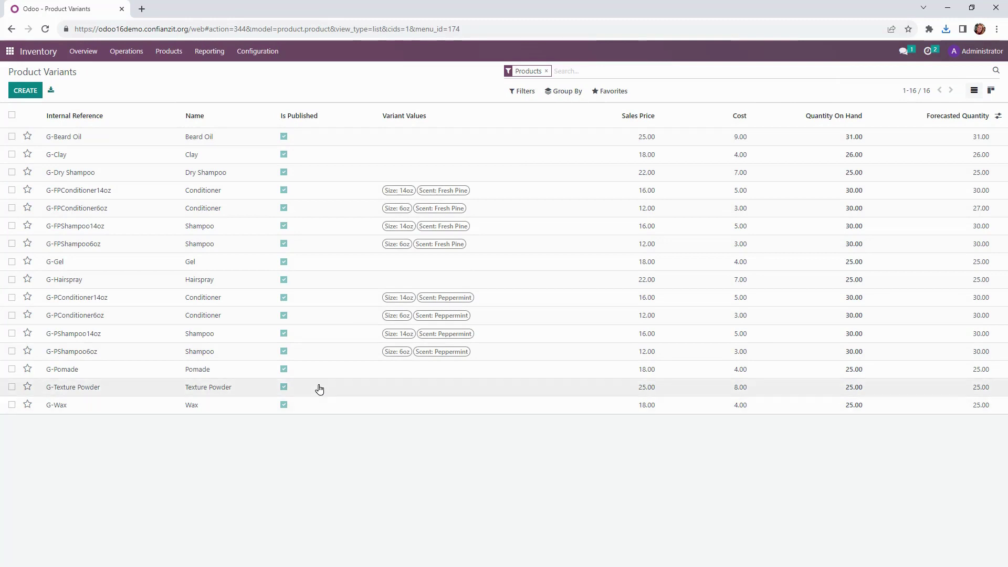
# Step: Load the web shop in a new tab and add one Gel to the cart
pyautogui.click(141, 9)
pyautogui.hotkey('ctrl', 'v')
pyautogui.press('Return')
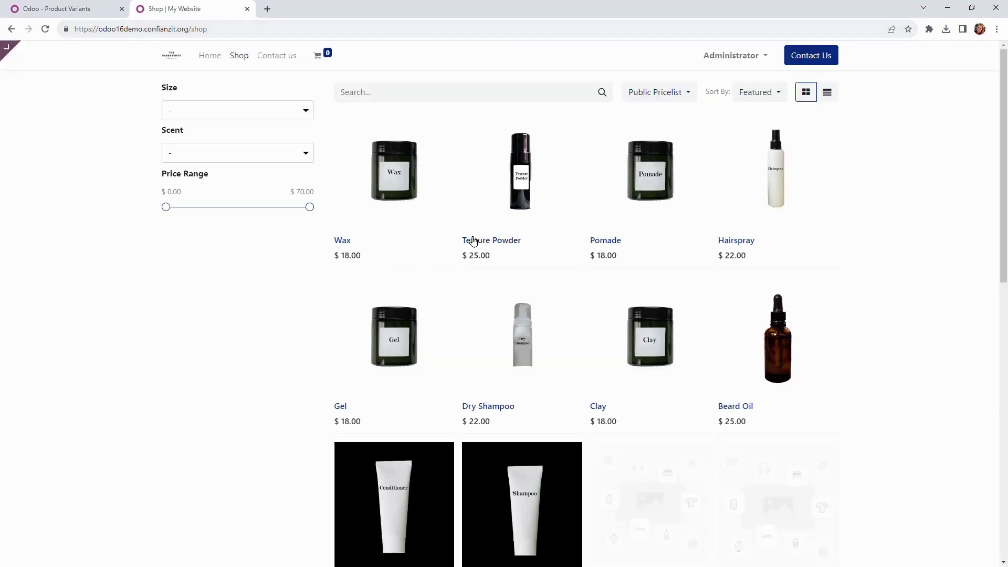
pyautogui.scroll(-7, 845, 277)
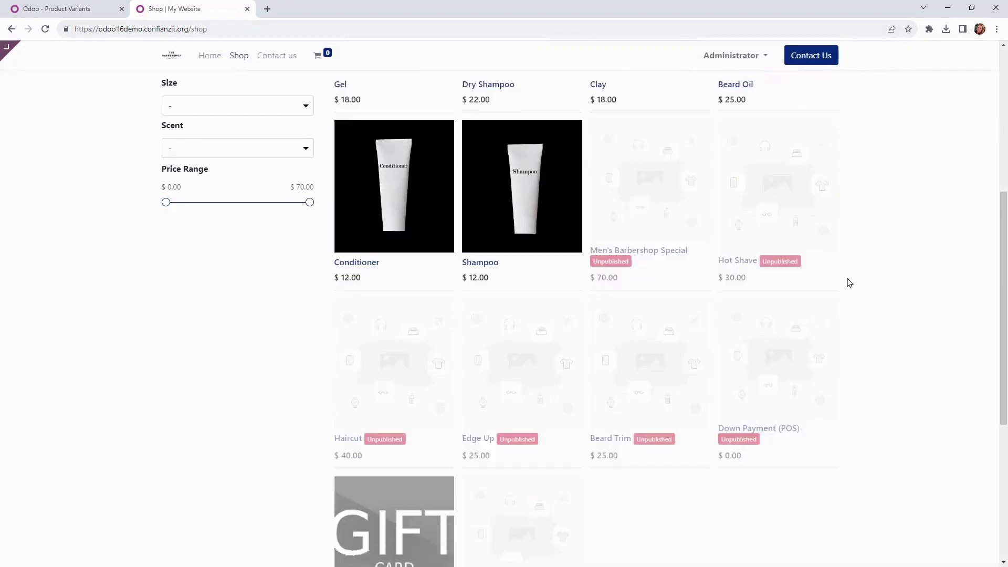
pyautogui.scroll(3, 851, 283)
pyautogui.scroll(2, 835, 285)
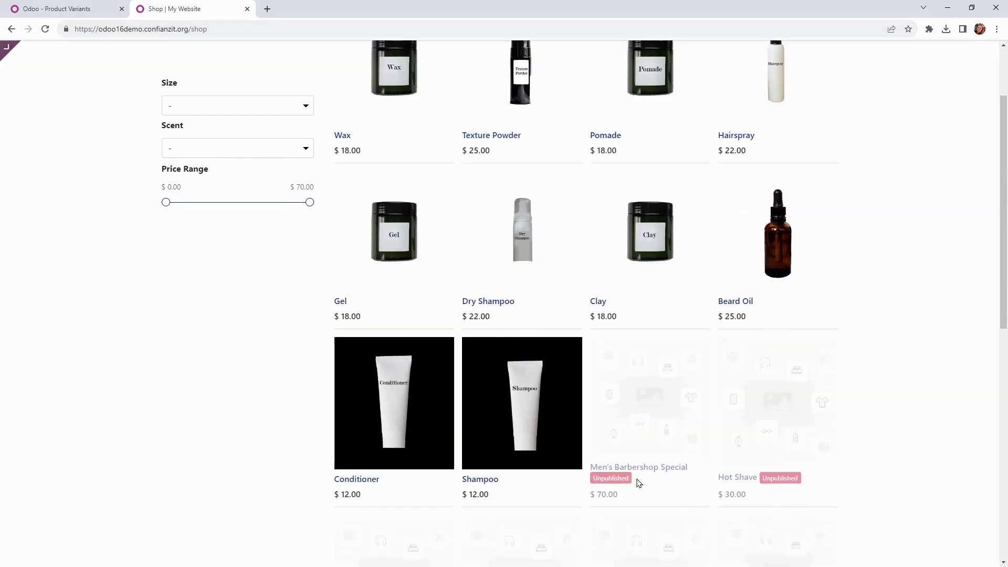
pyautogui.click(392, 247)
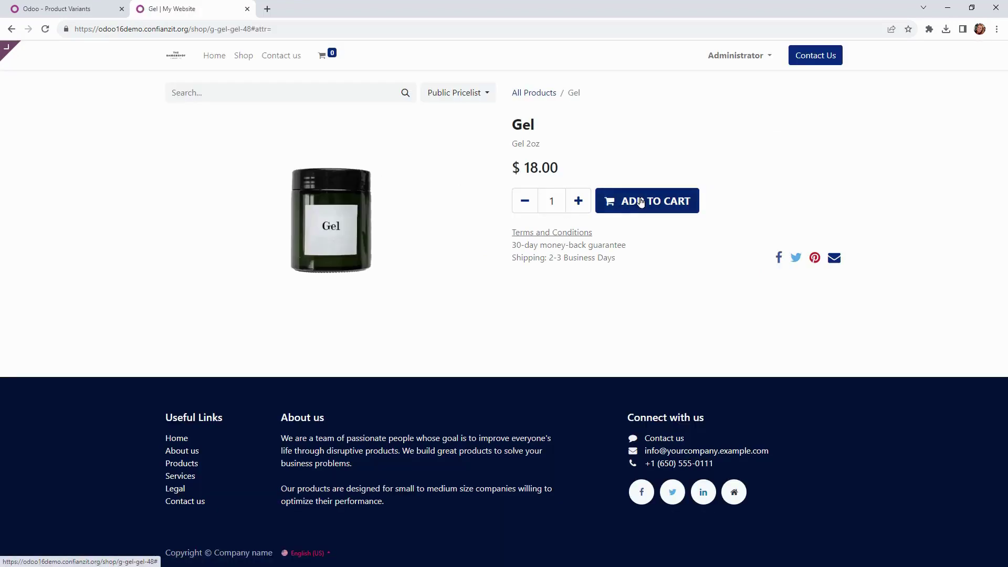
pyautogui.click(641, 202)
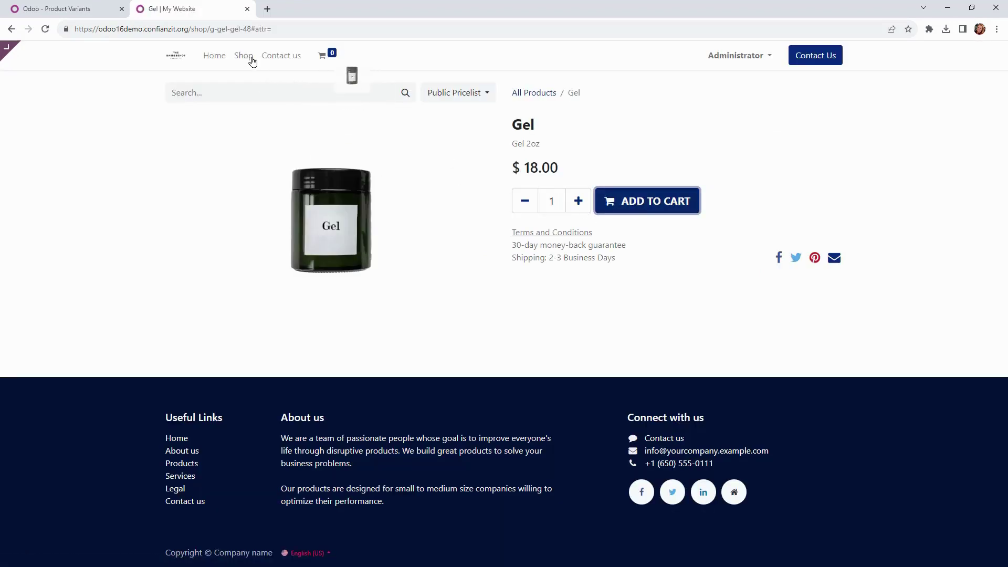
# Step: Add one Dry Shampoo to the cart and view the $40.00 cart
pyautogui.click(281, 55)
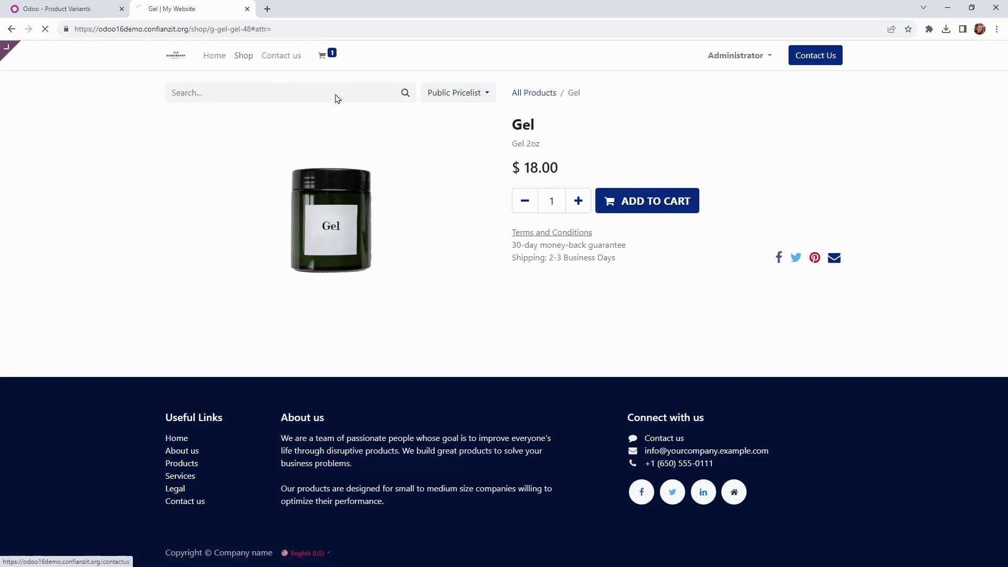
pyautogui.scroll(-4, 462, 289)
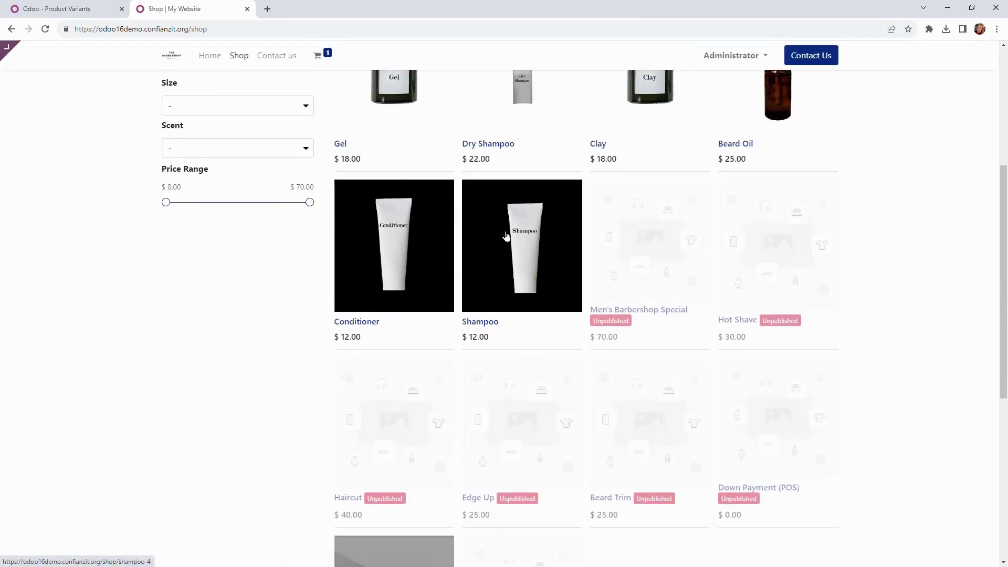
pyautogui.scroll(3, 507, 236)
pyautogui.click(520, 237)
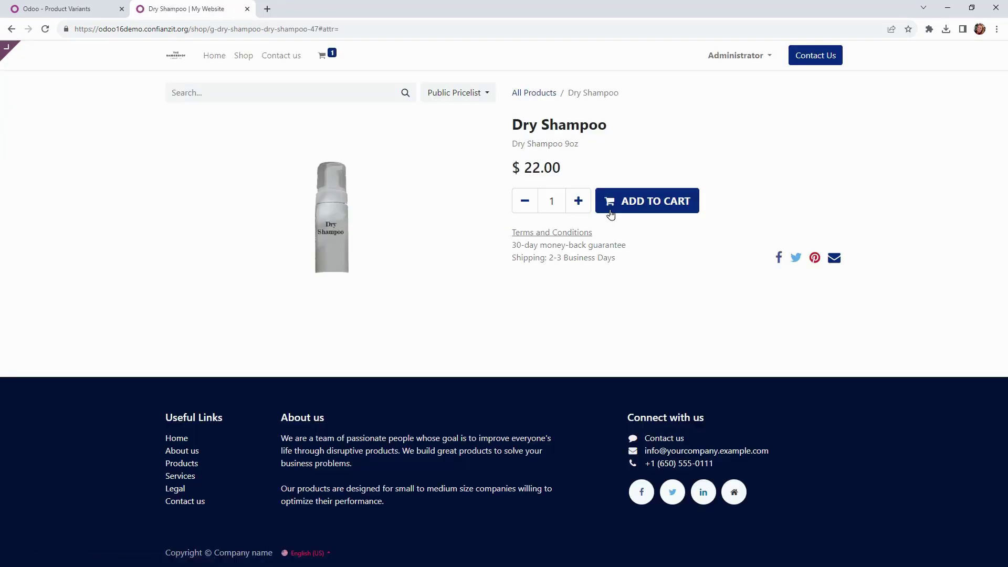
pyautogui.click(623, 207)
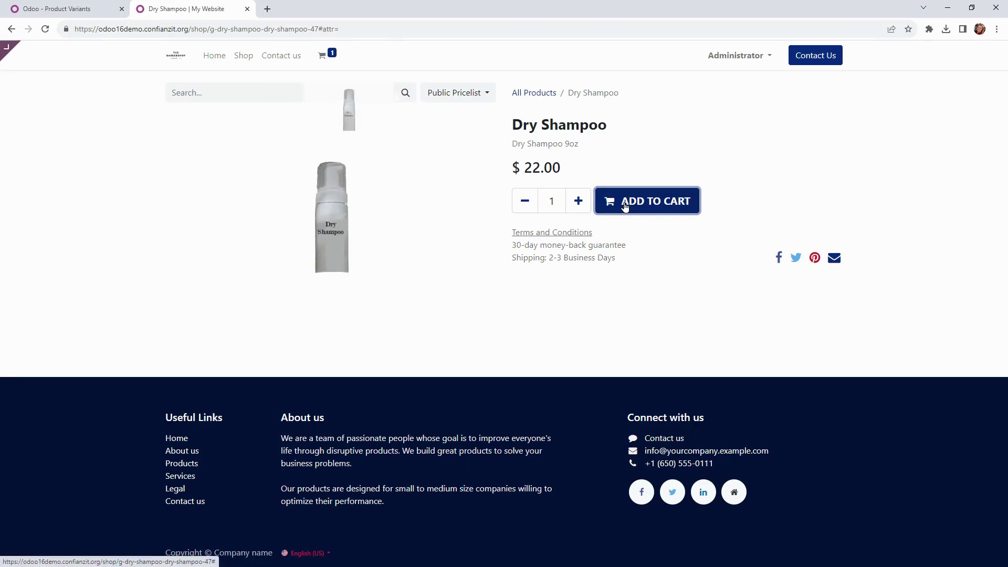
pyautogui.click(331, 57)
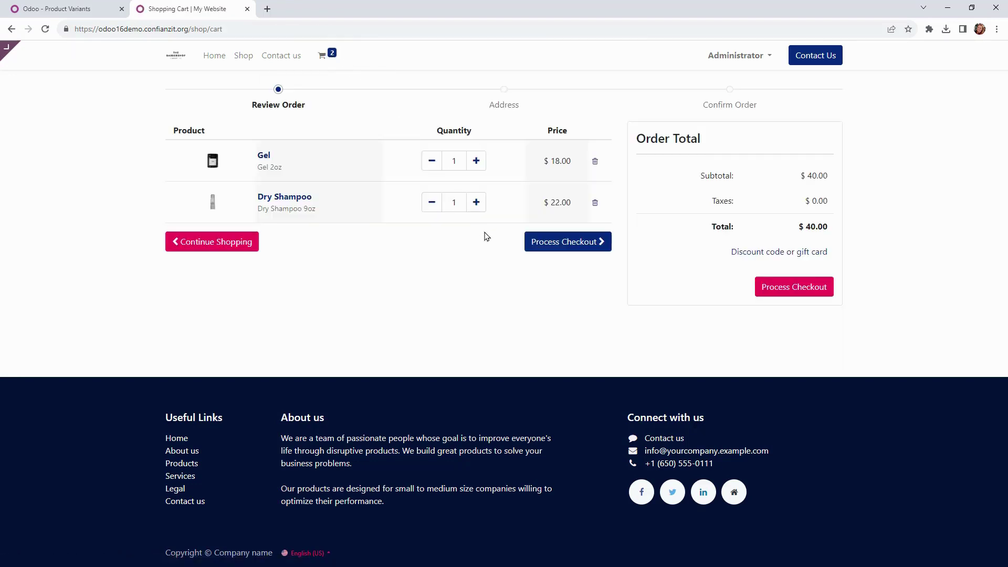
# Step: Pay for the cart with the Authorize.net test card, expiry year 24, confirming order S00008 at $50.93
pyautogui.click(592, 243)
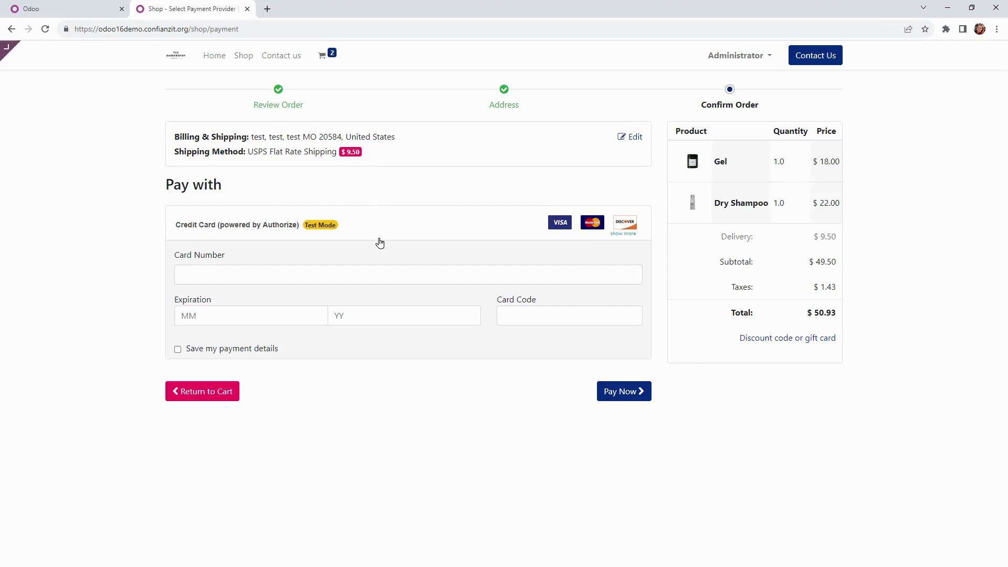
pyautogui.click(322, 274)
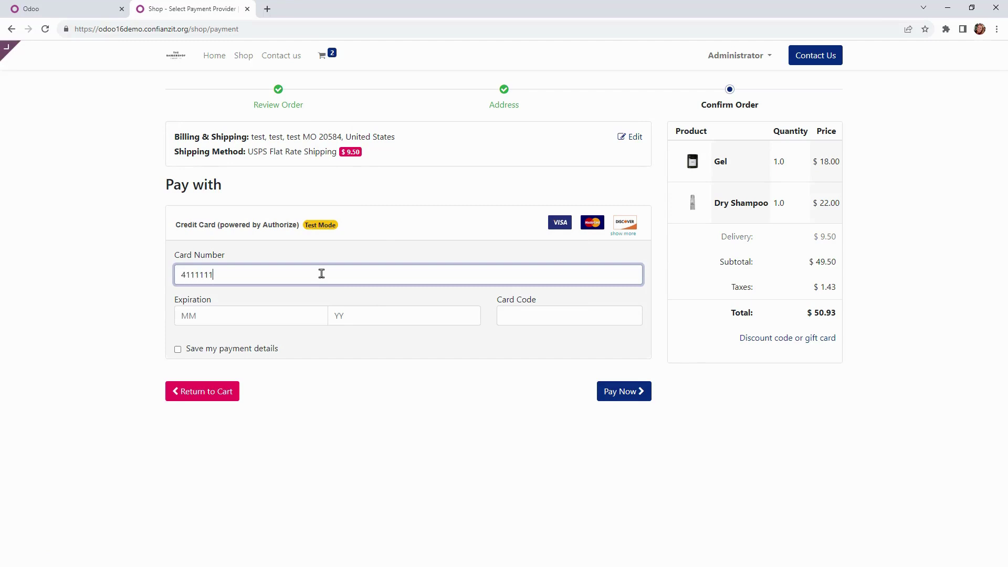
pyautogui.click(290, 320)
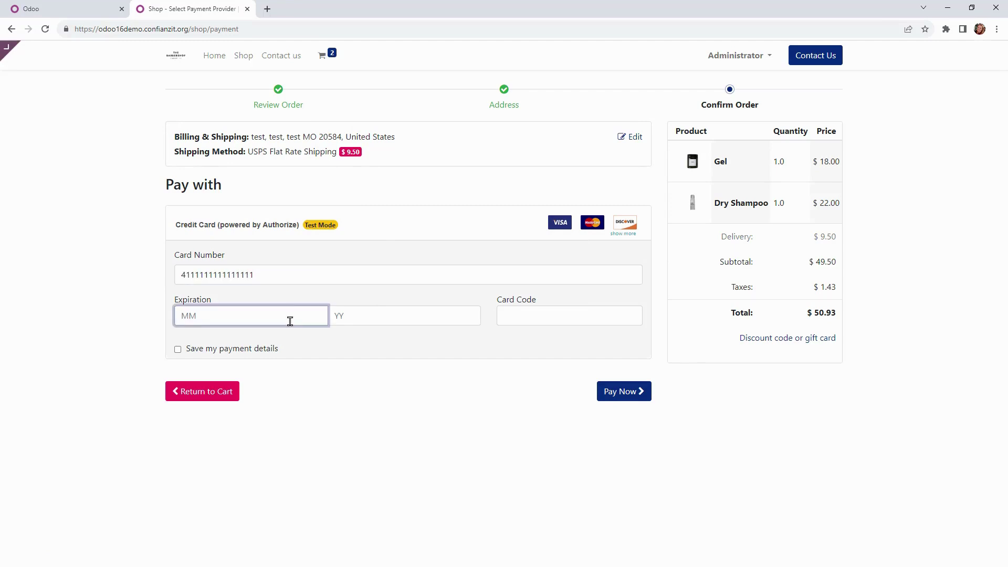
pyautogui.write('24')
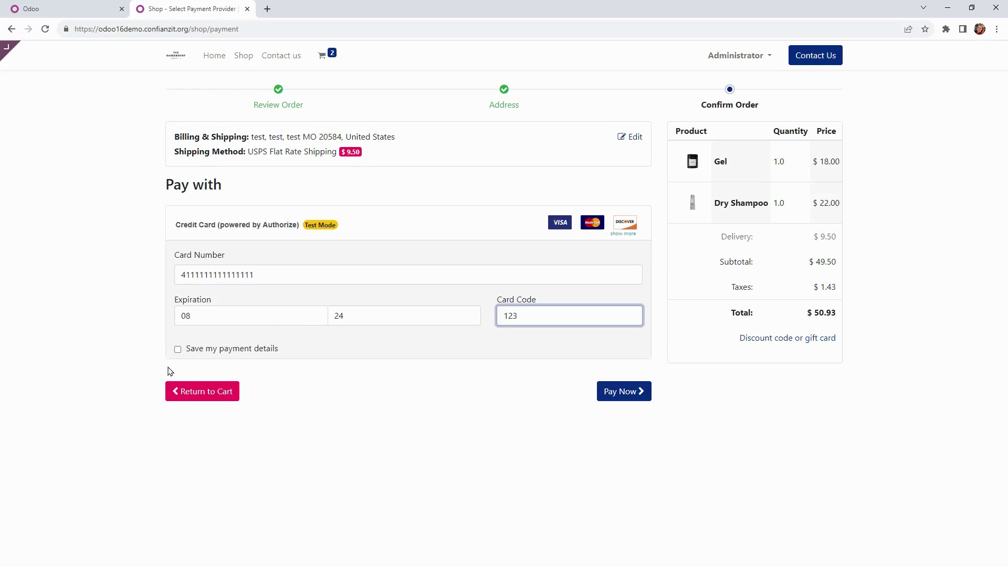
pyautogui.click(626, 392)
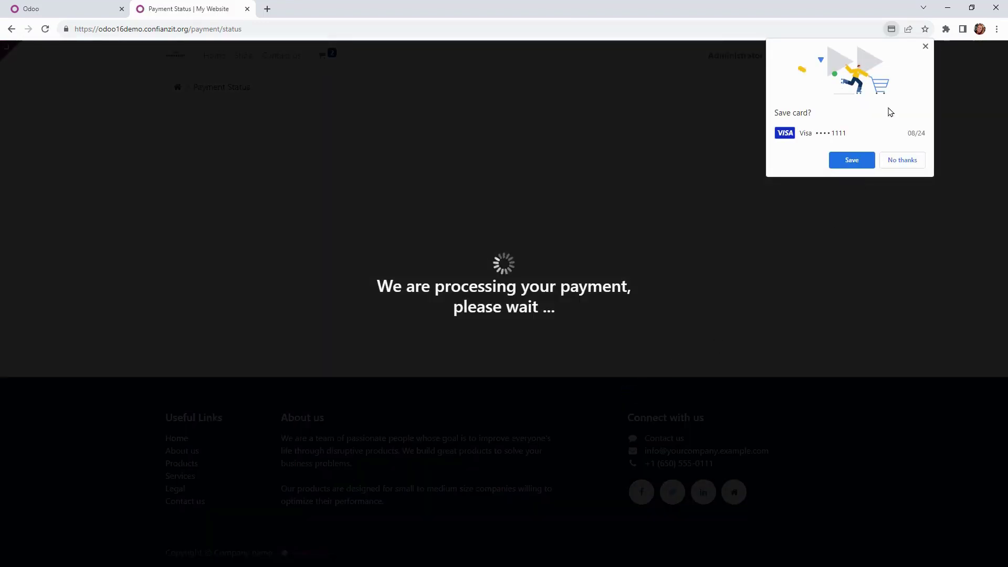
# Step: Dismiss Chrome's save-card prompt and return to the Odoo backend apps menu
pyautogui.click(926, 46)
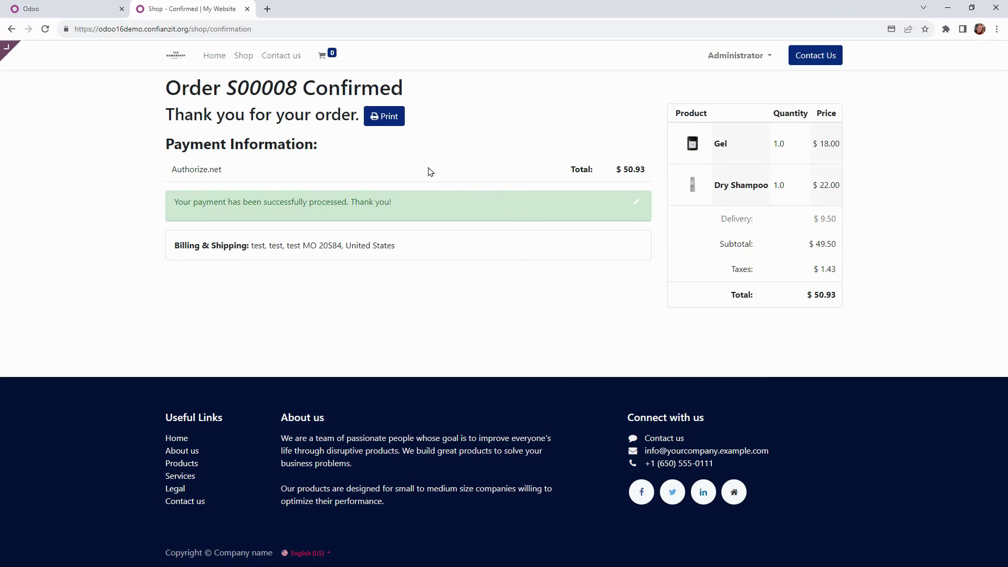
pyautogui.click(44, 10)
pyautogui.click(8, 51)
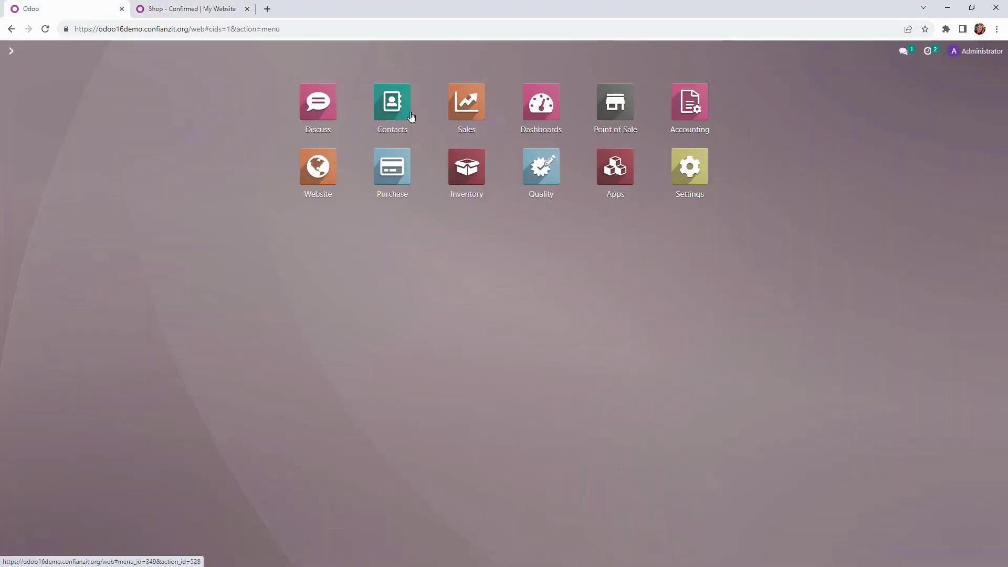
# Step: In Sales, clear the My Quotations filter and review order S00008: Gel, Dry Shampoo, USPS Flat Rate, $50.93
pyautogui.click(453, 118)
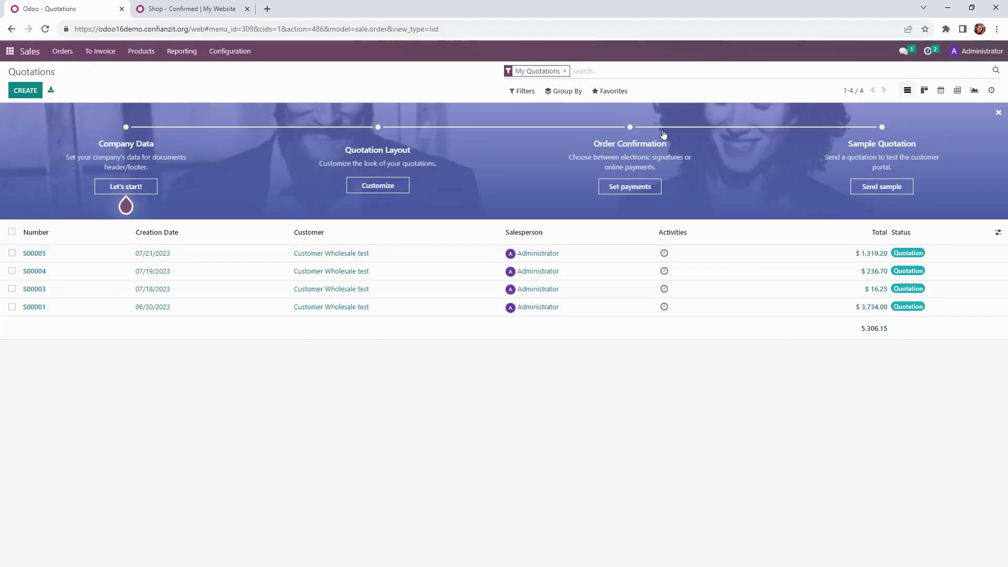
pyautogui.click(564, 71)
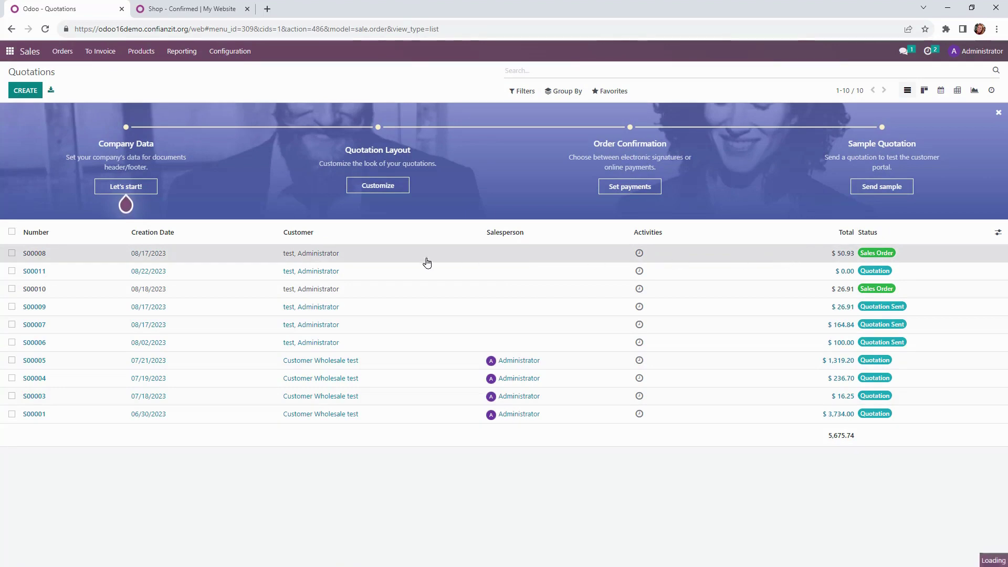
pyautogui.click(406, 262)
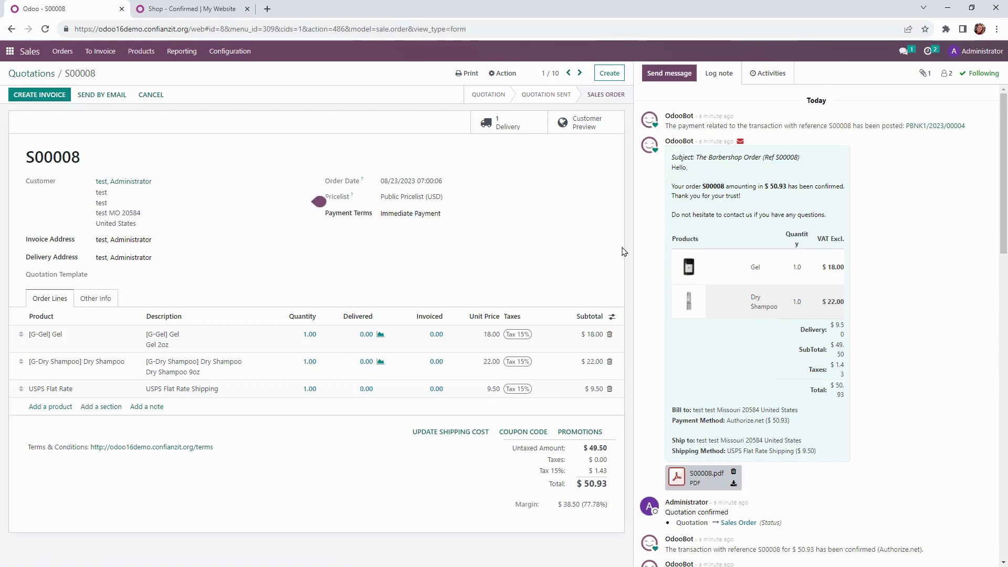
pyautogui.scroll(-2, 657, 253)
pyautogui.scroll(-2, 657, 254)
pyautogui.scroll(4, 656, 256)
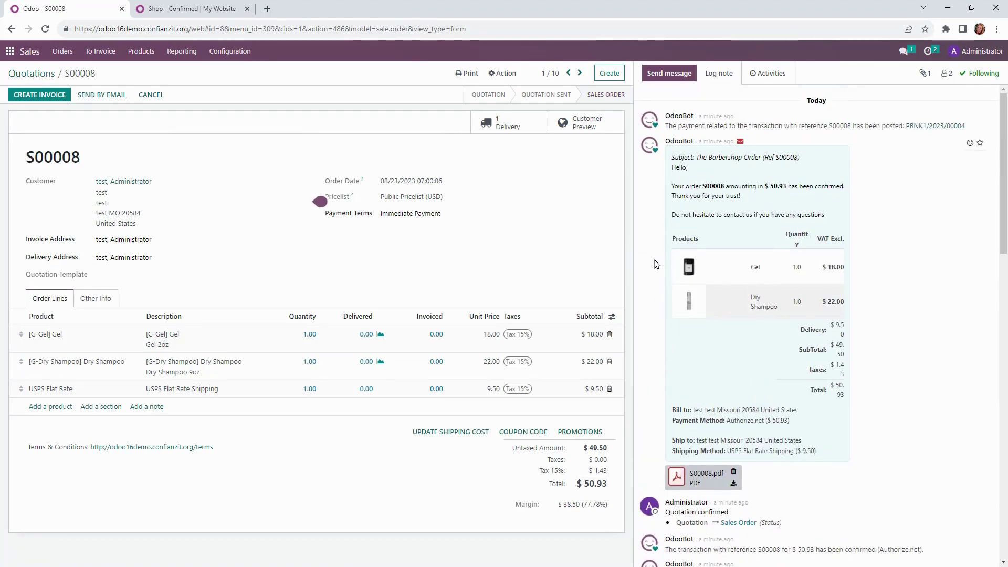